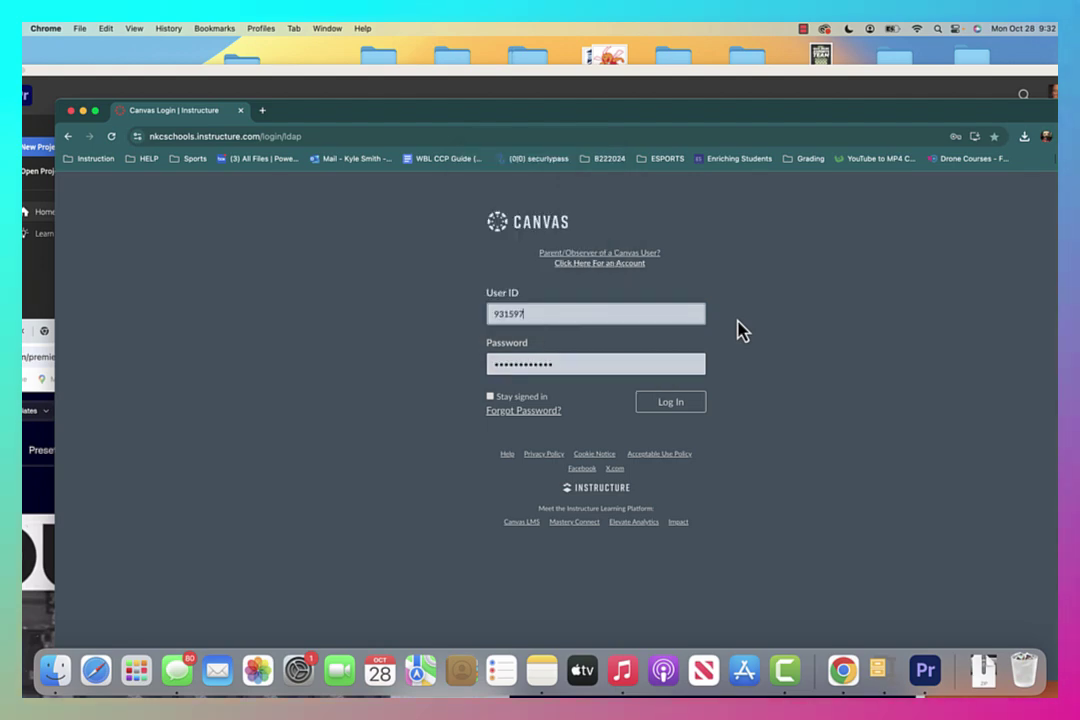
Log in to Canvas and open the Box folder linked in the APP - Color Correction assignment.
click(662, 404)
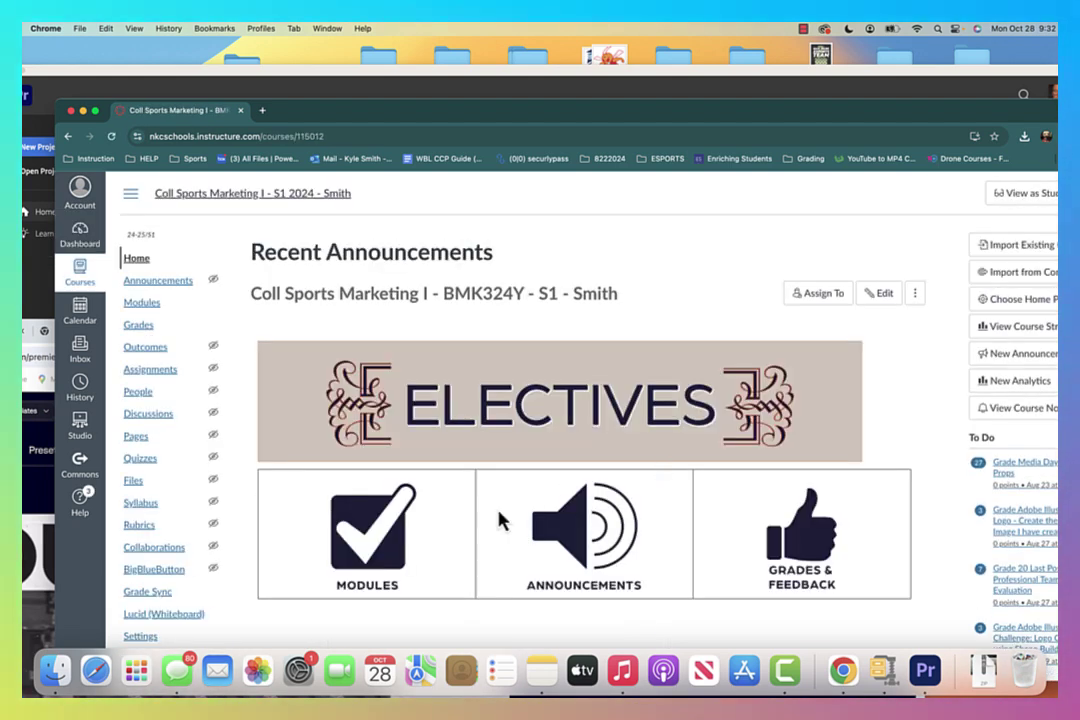
click(397, 537)
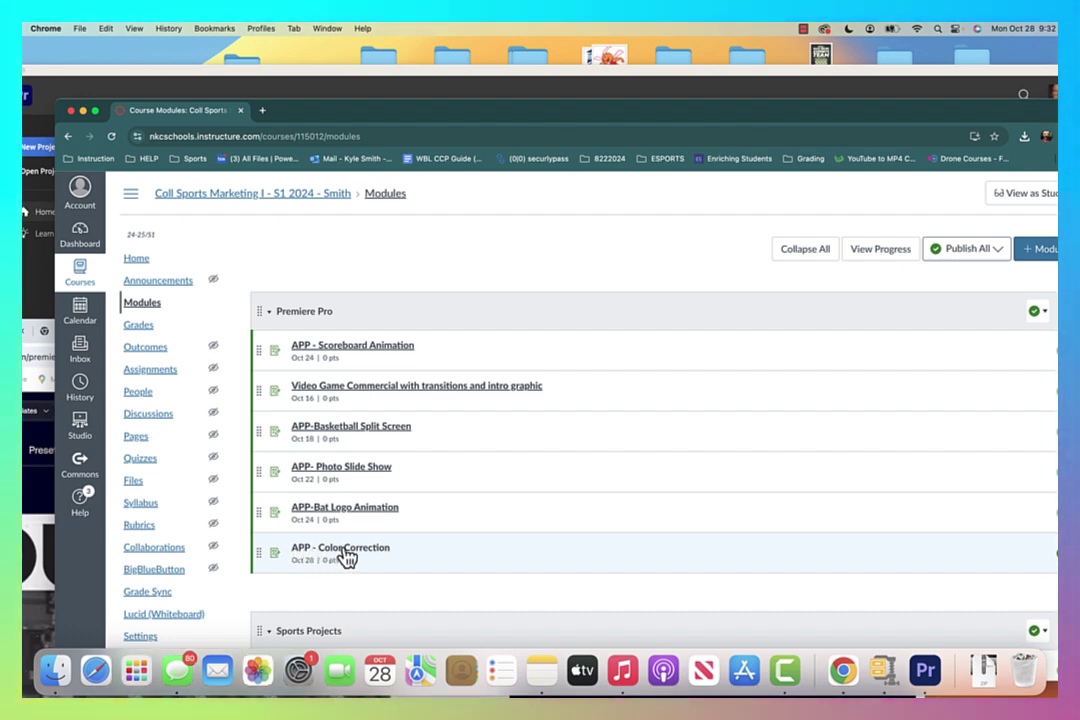
click(345, 550)
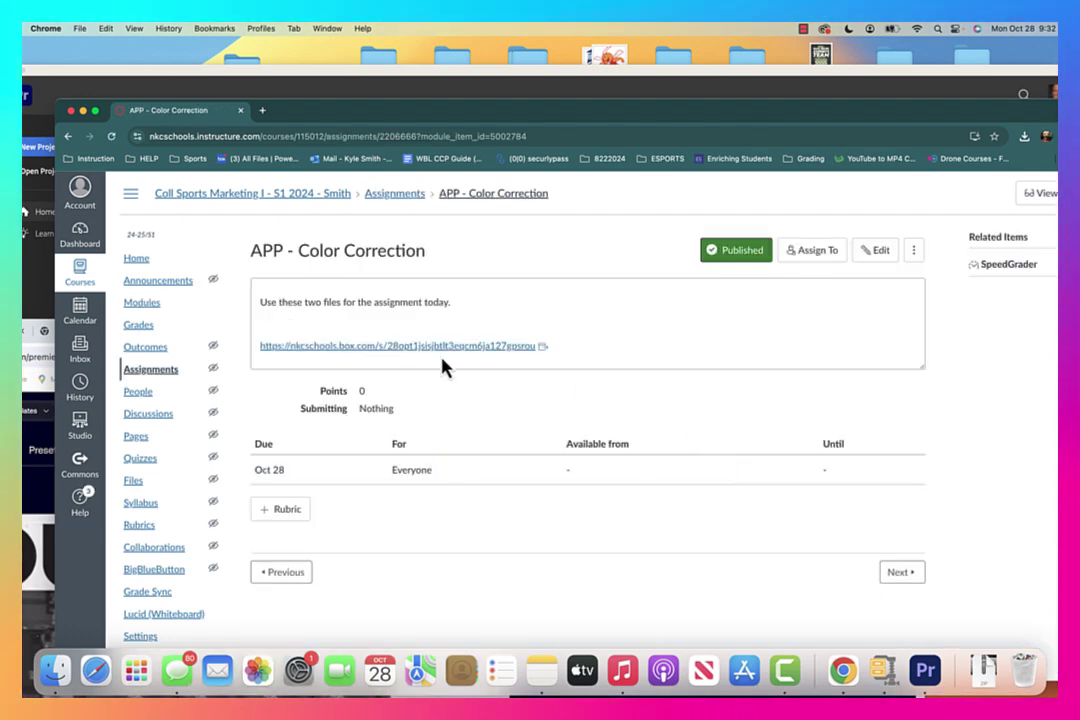
click(437, 355)
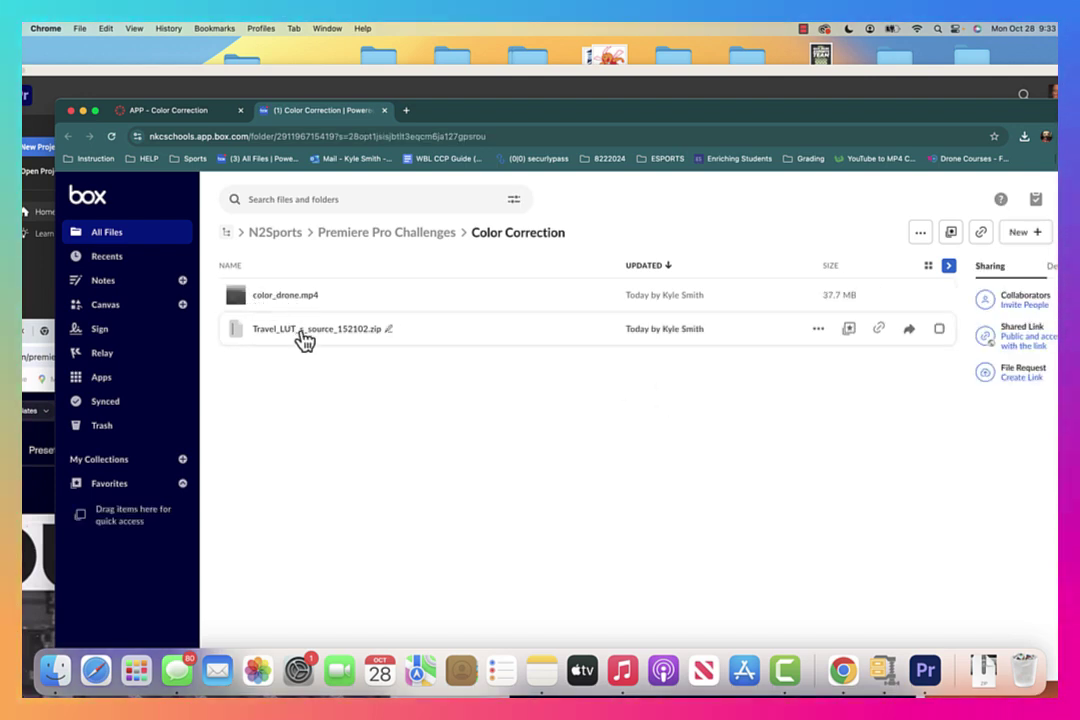
Download color_drone.mp4 and Travel_LUT_s_source_152102.zip from the Box folder.
click(939, 295)
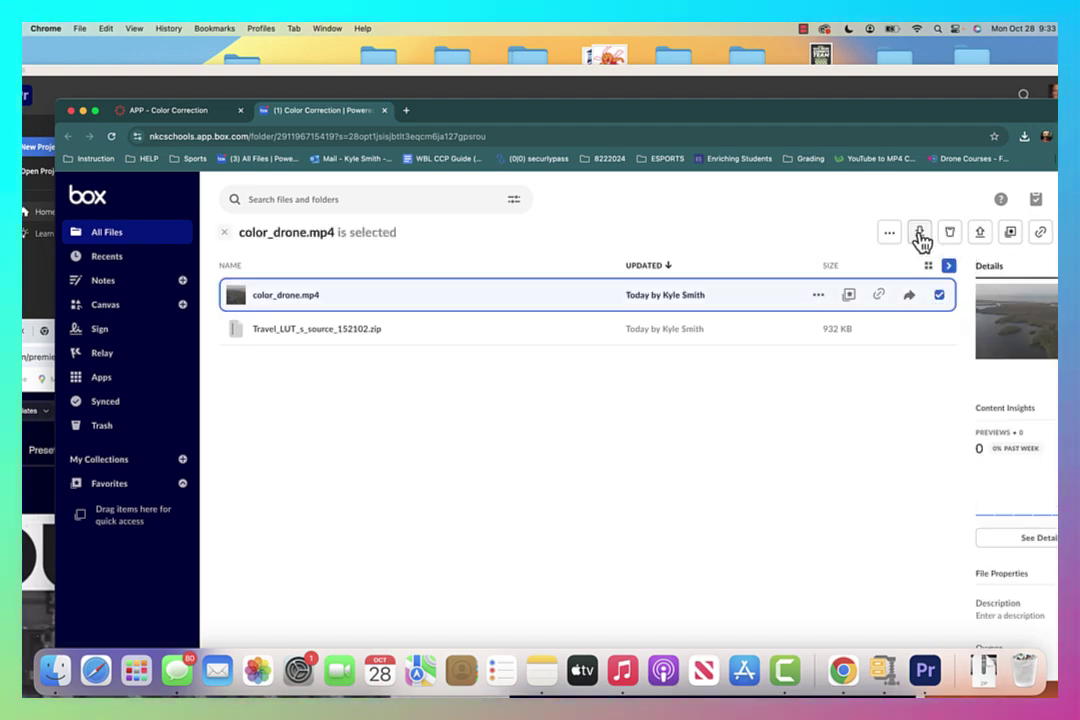
click(939, 297)
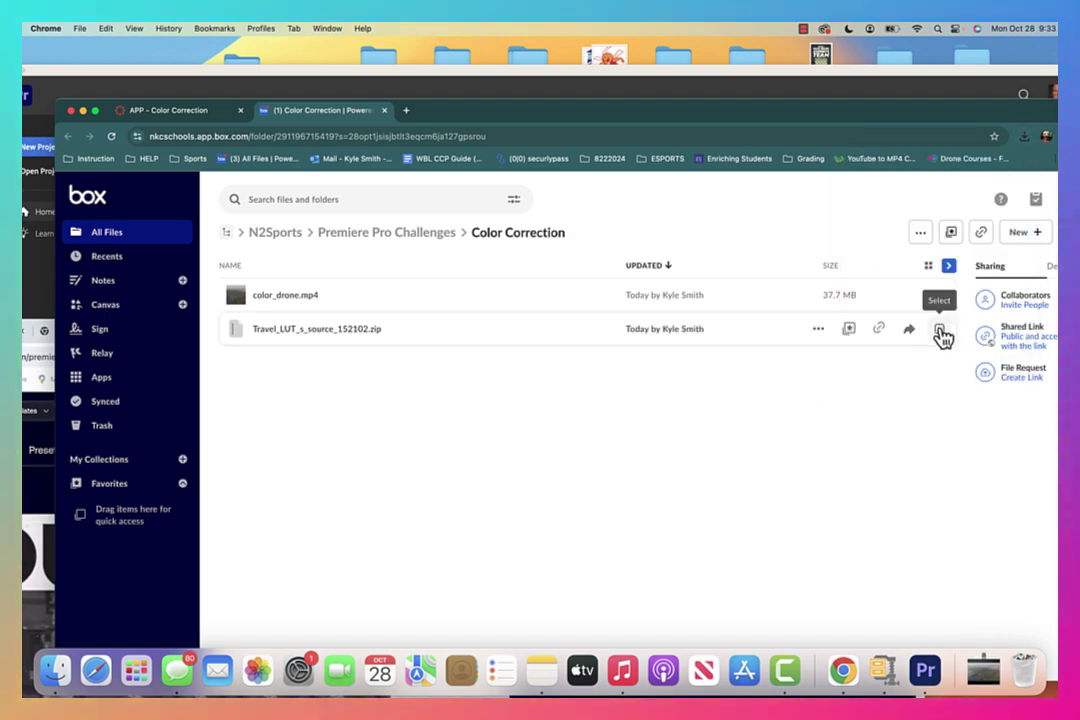
click(939, 329)
click(919, 233)
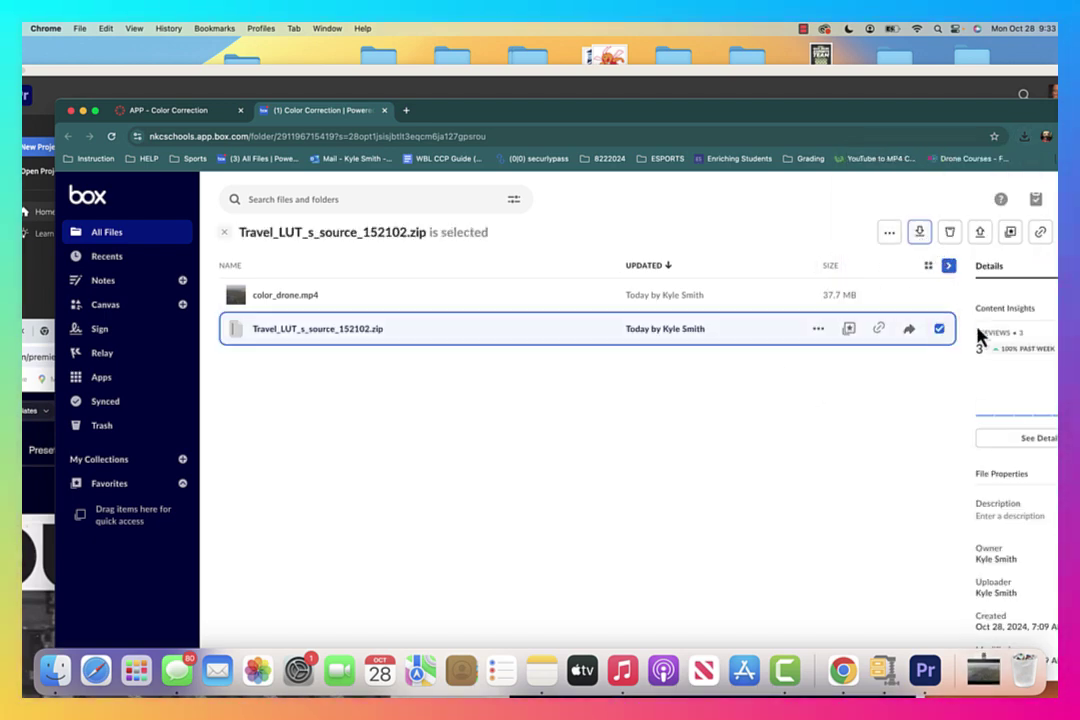
Switch to Premiere Pro and start a new project named colorfix.
click(930, 680)
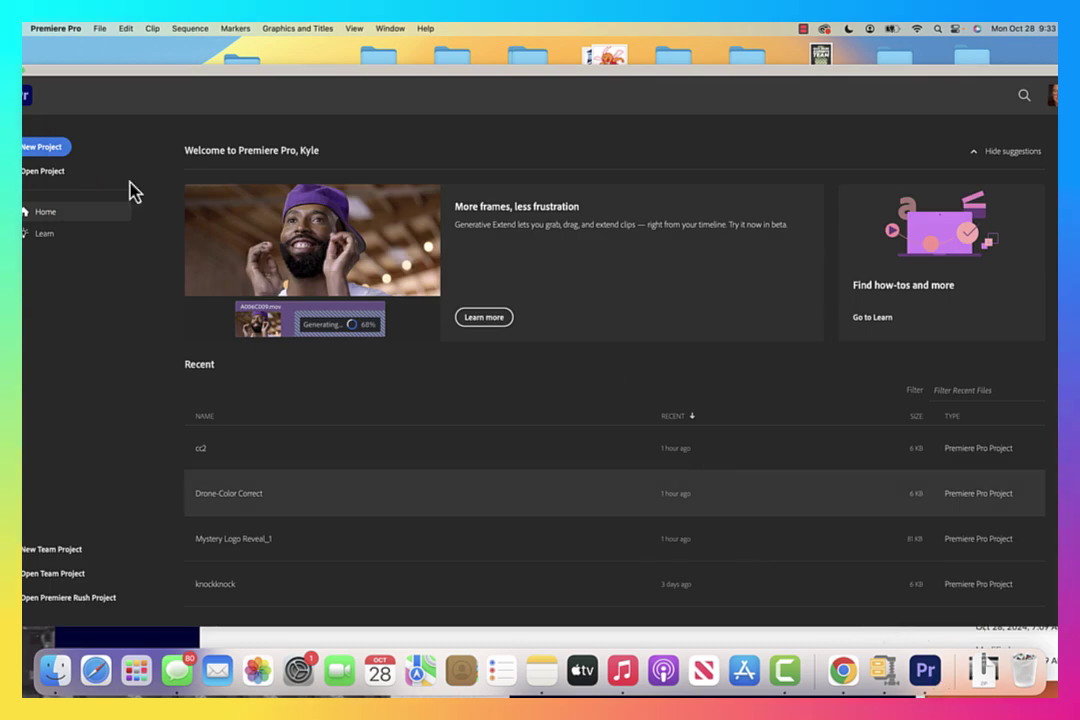
click(50, 149)
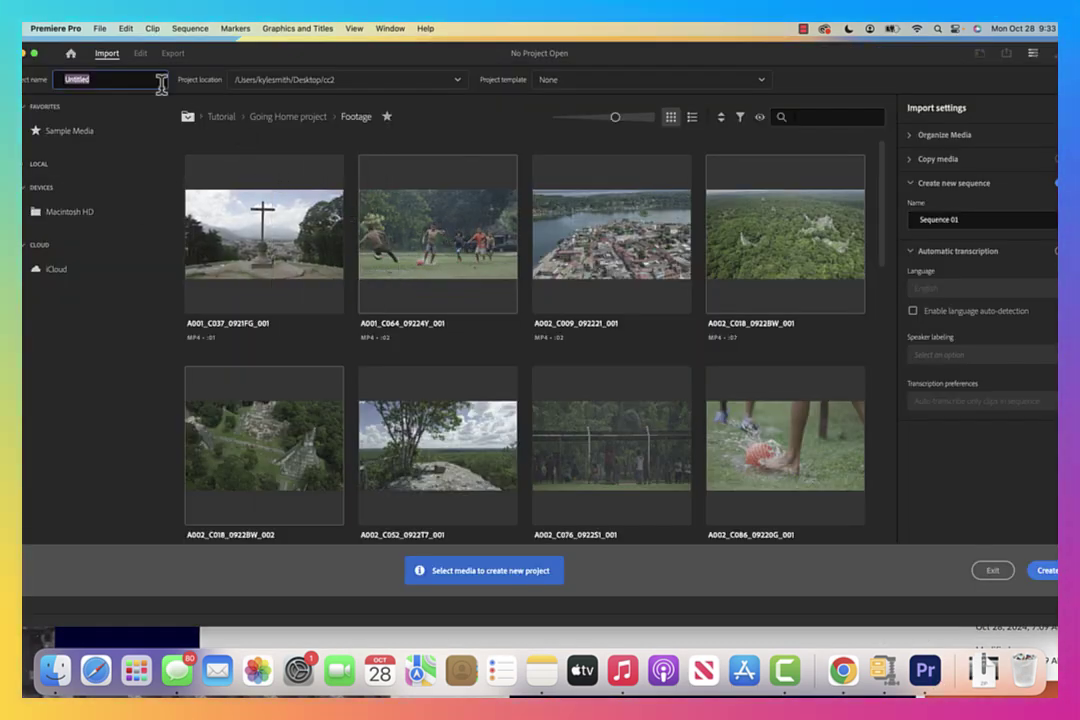
text(colorfix)
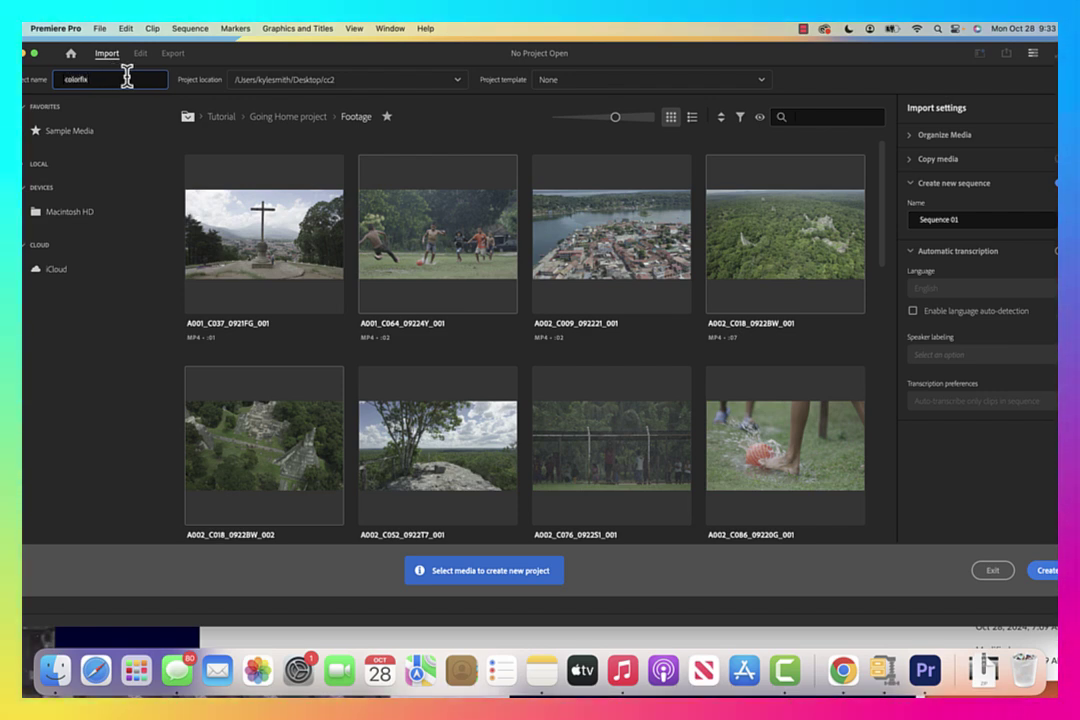
Set the project location to a new Desktop folder named colorfix and create the project.
click(434, 81)
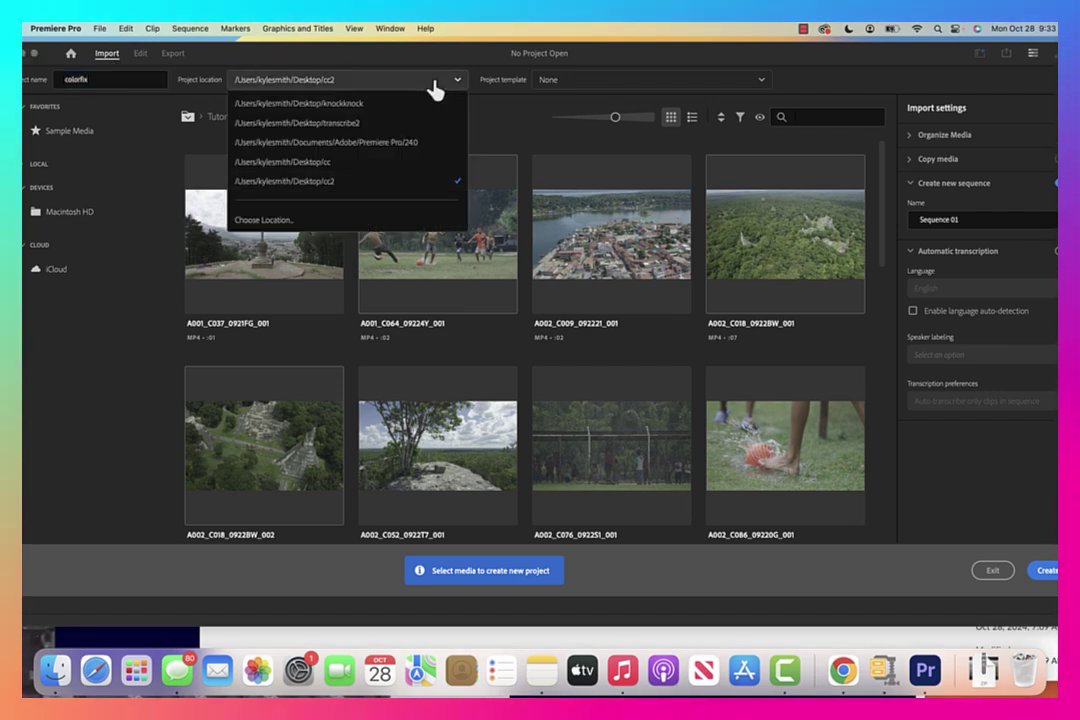
click(313, 220)
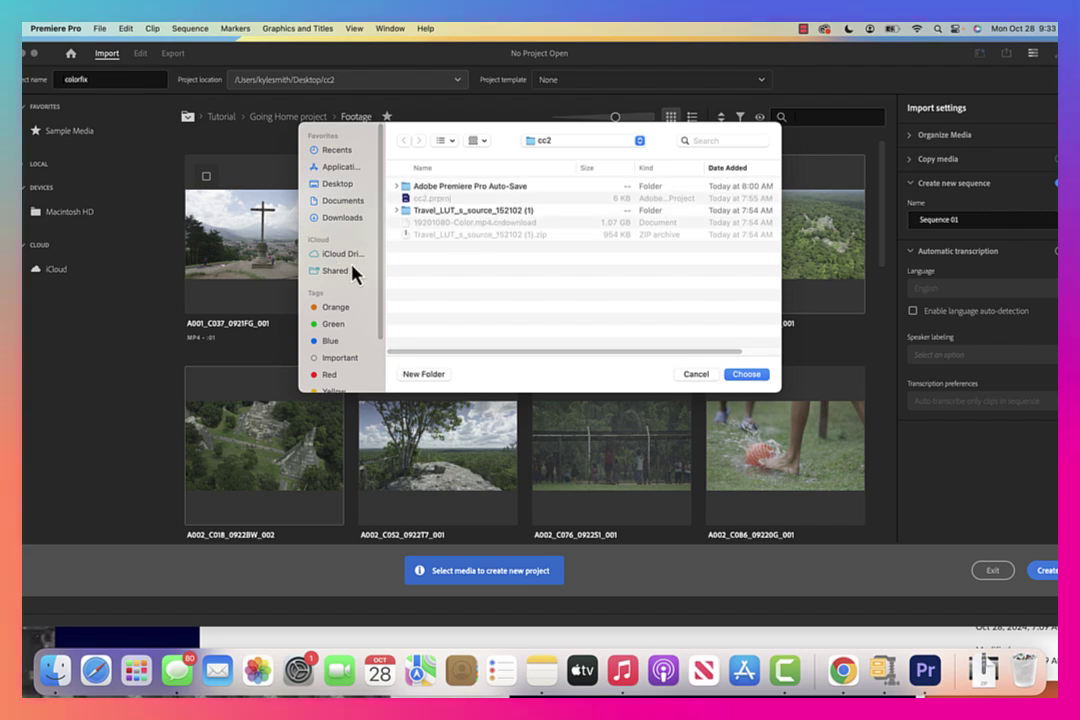
click(338, 184)
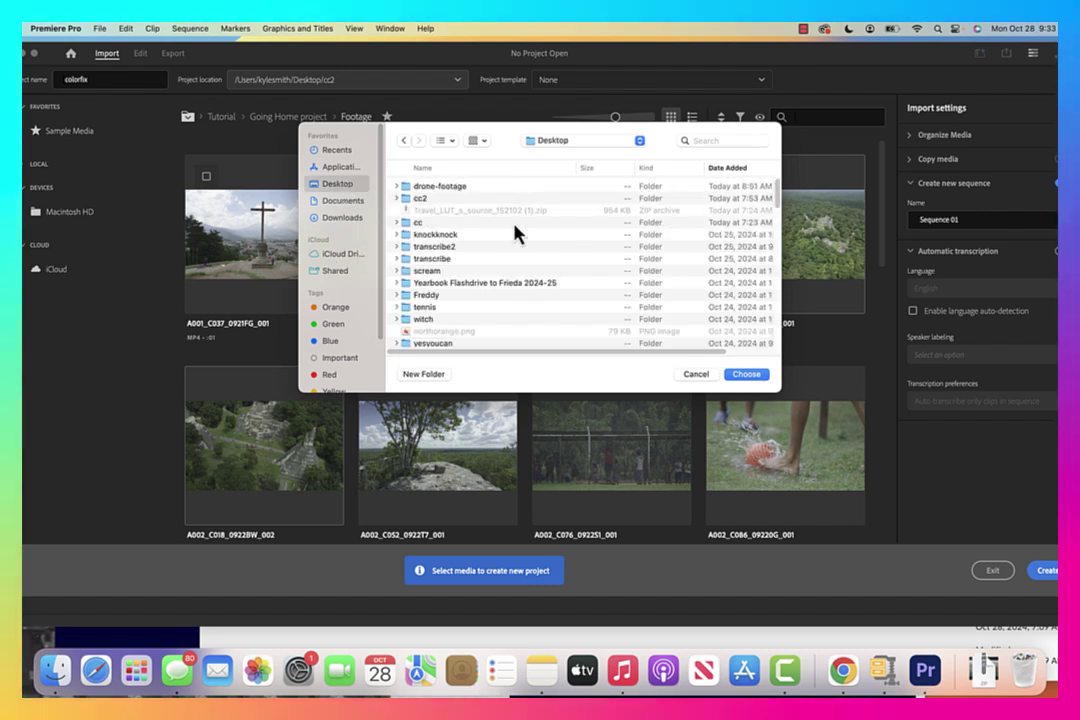
click(424, 374)
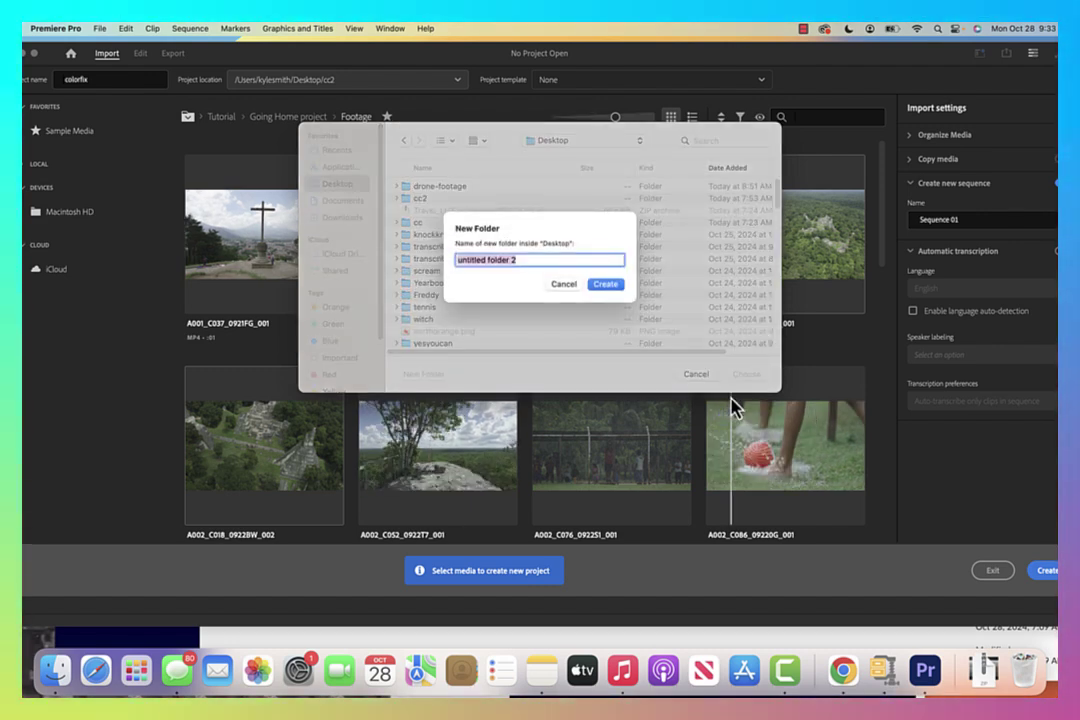
text(colorfix)
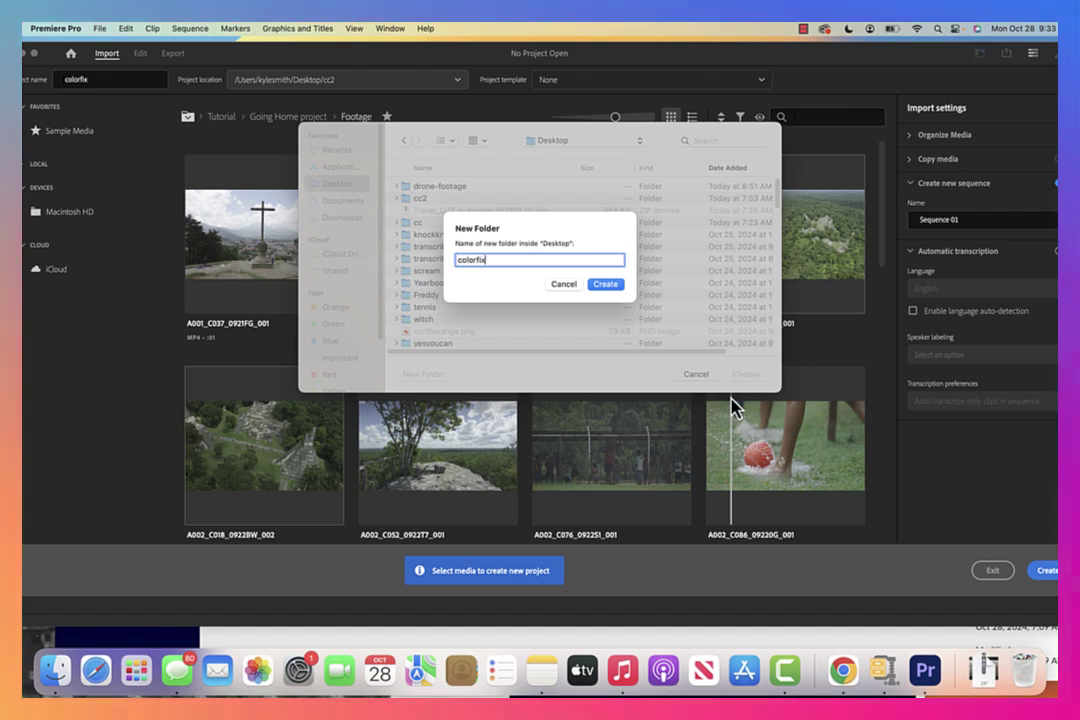
key(Return)
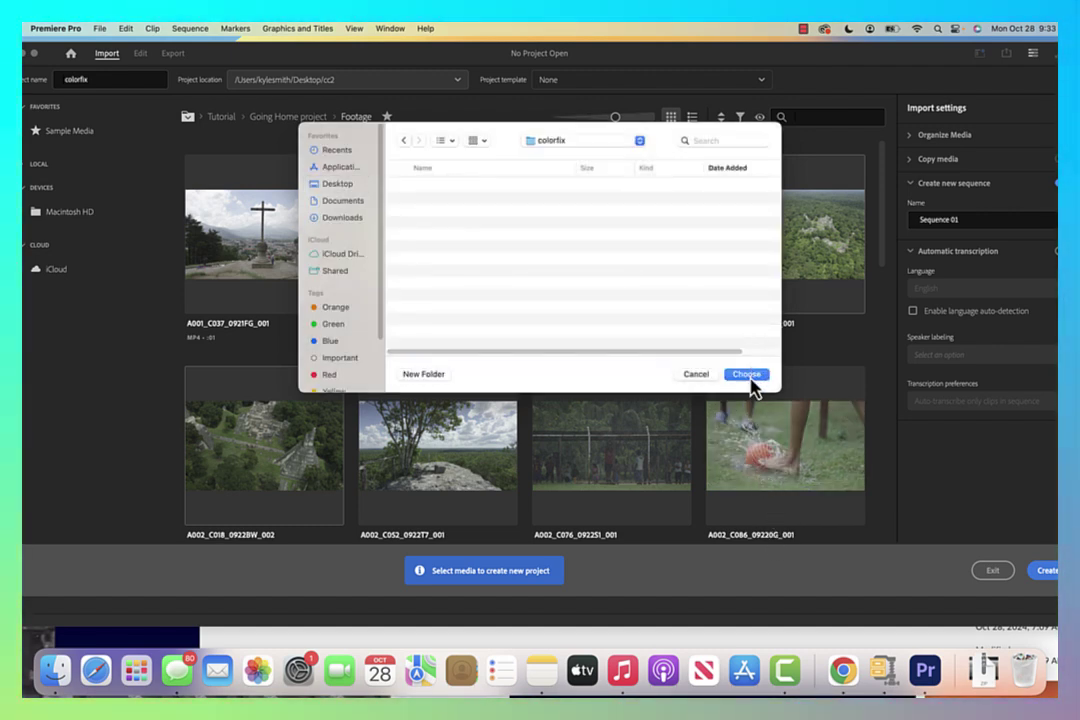
click(748, 375)
click(1046, 572)
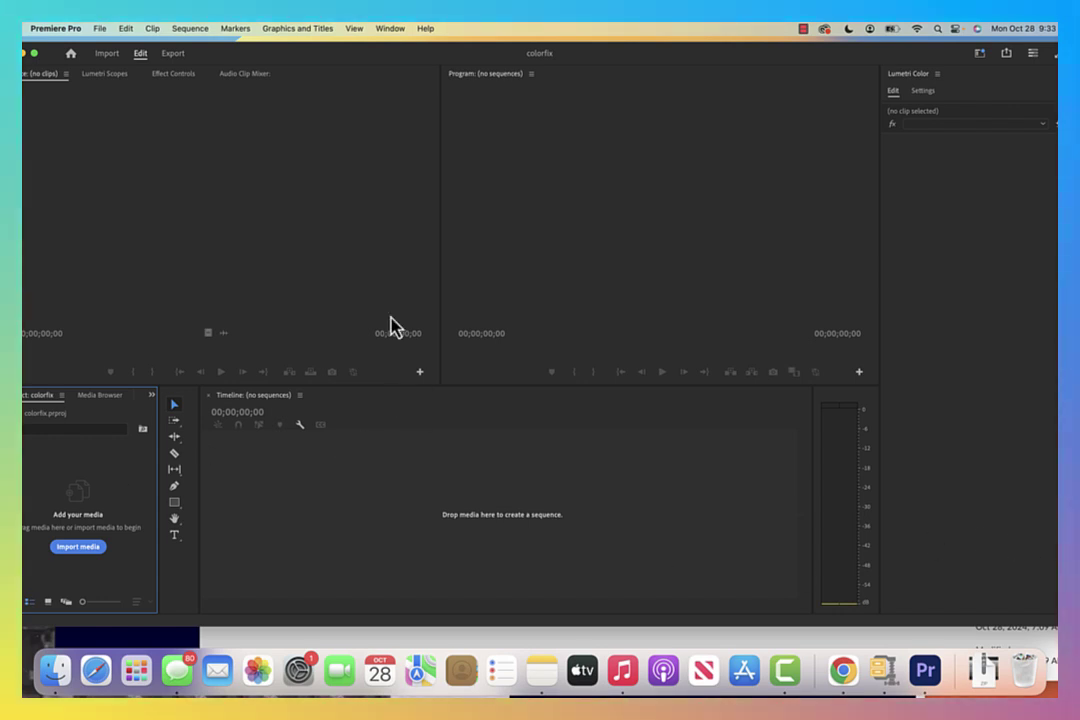
Change the workspace to the general editing layout without the Lumetri Color panel.
click(388, 29)
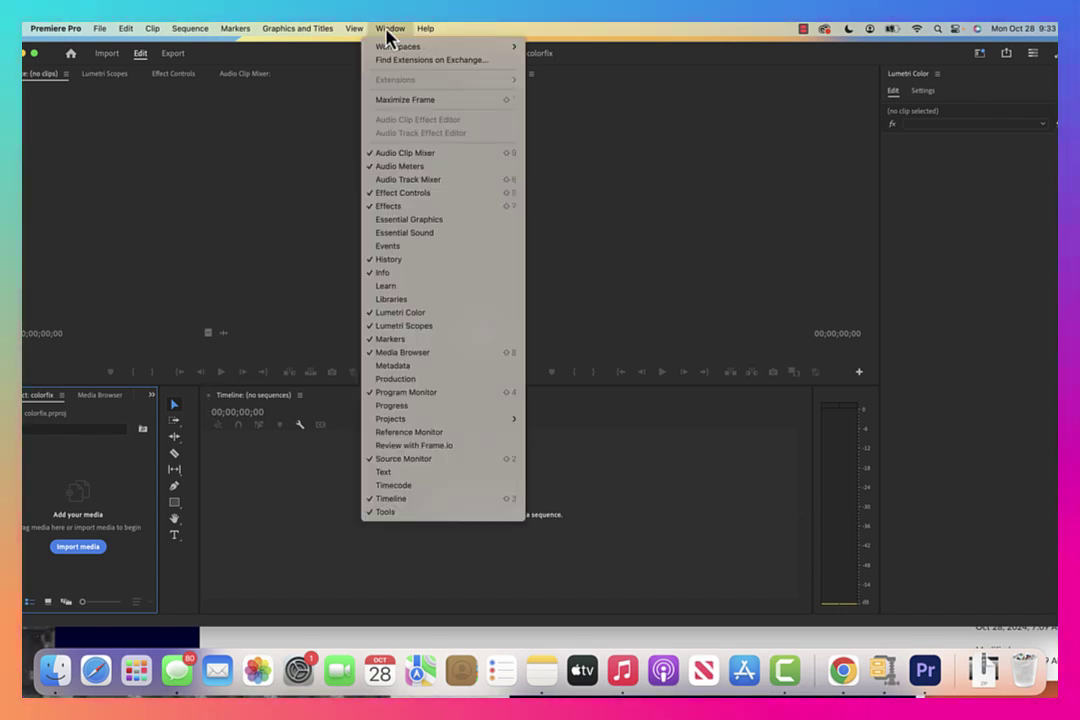
mouse_move(400, 46)
click(553, 101)
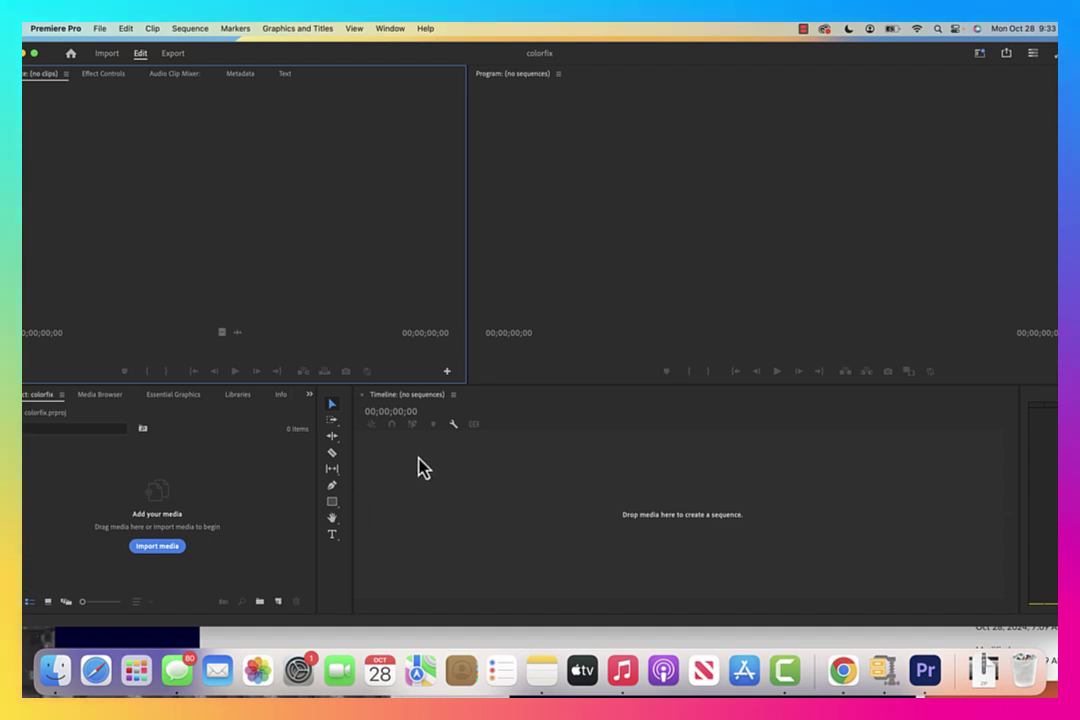
Import color_drone (1).mp4 from the Downloads folder into the project.
click(171, 551)
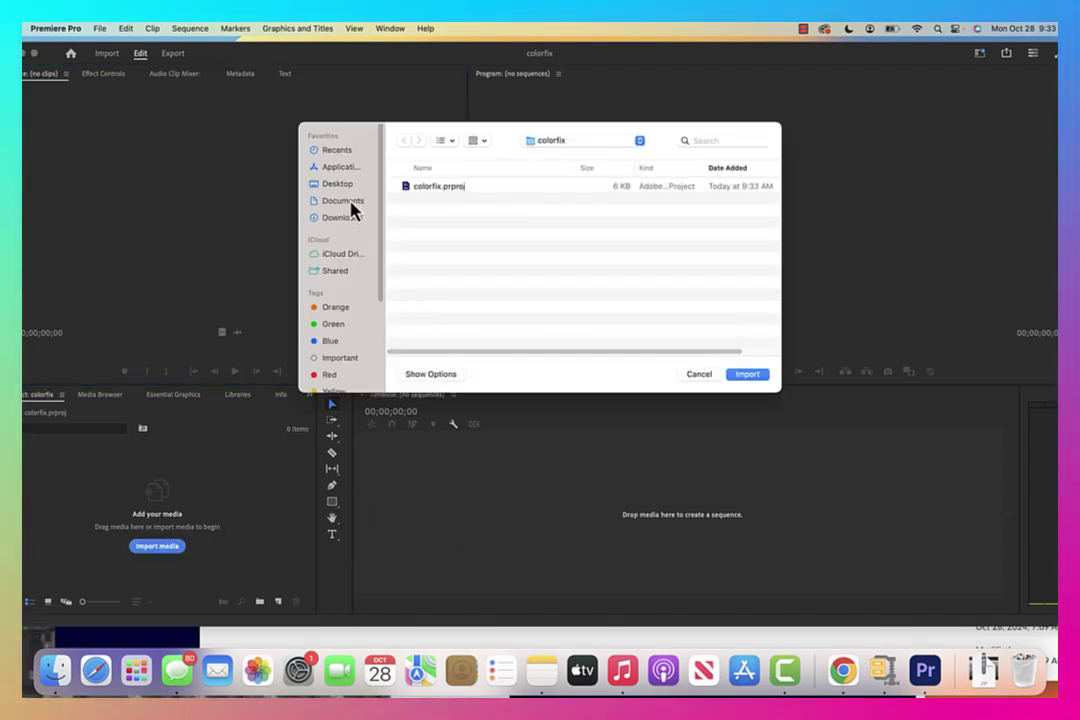
click(350, 217)
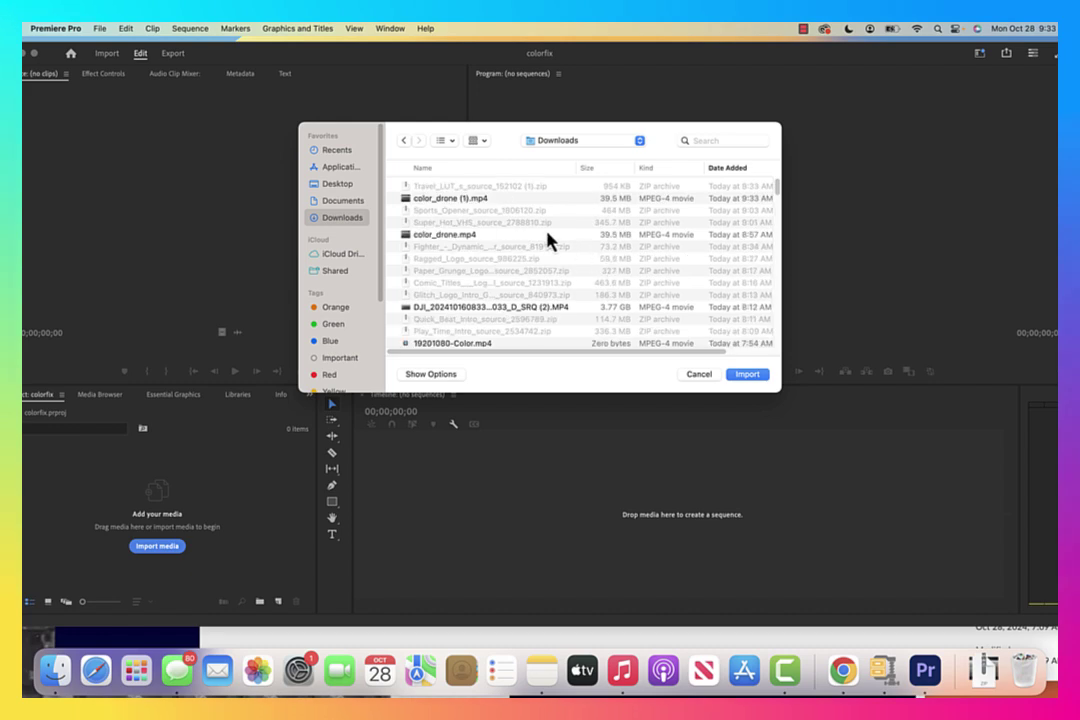
click(480, 200)
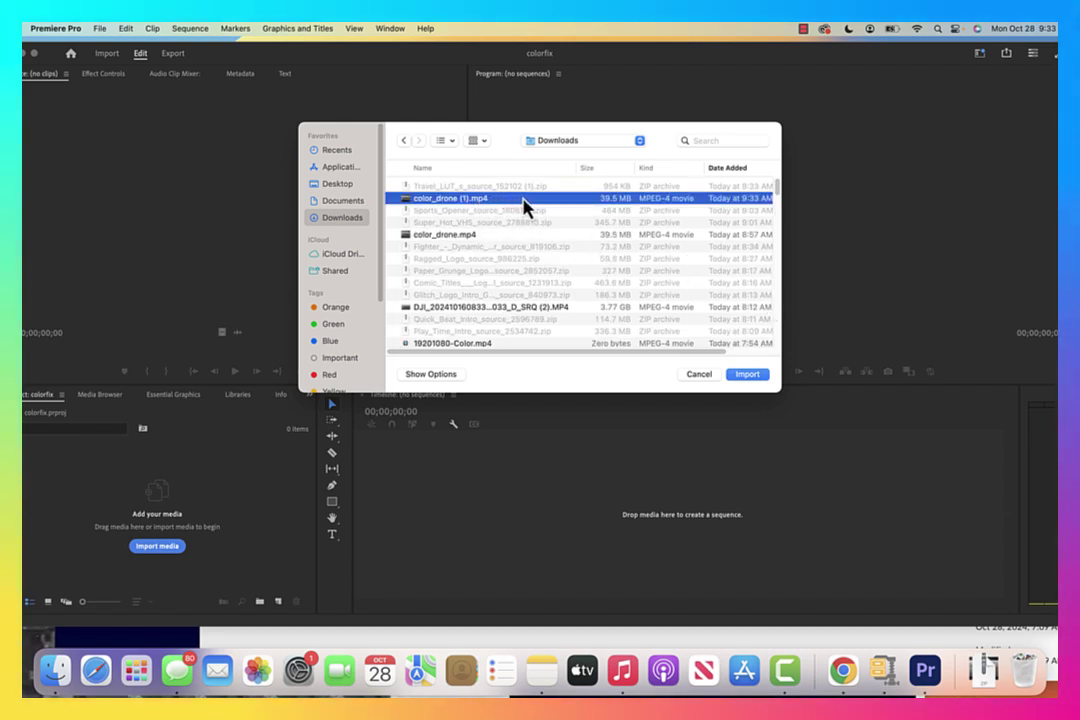
click(758, 376)
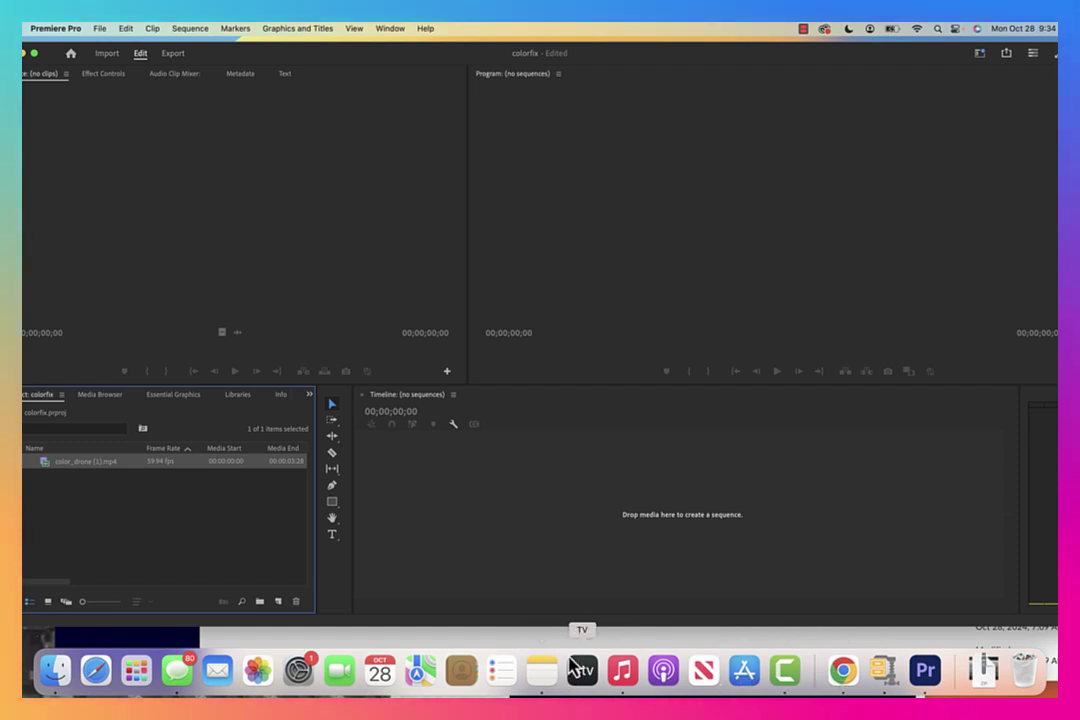
Switch to Finder, extract Travel_LUT_s_source_152102 (1).zip in Downloads, and select Travel_LUT_01.cube in its Travel LUT's folder.
click(68, 668)
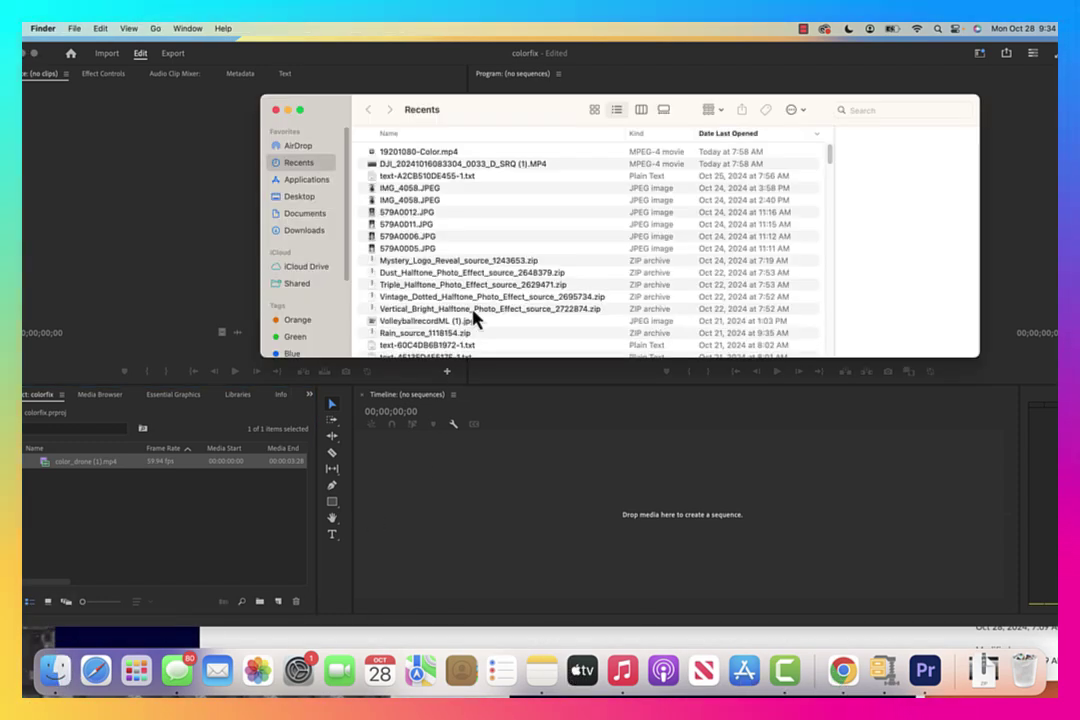
click(299, 197)
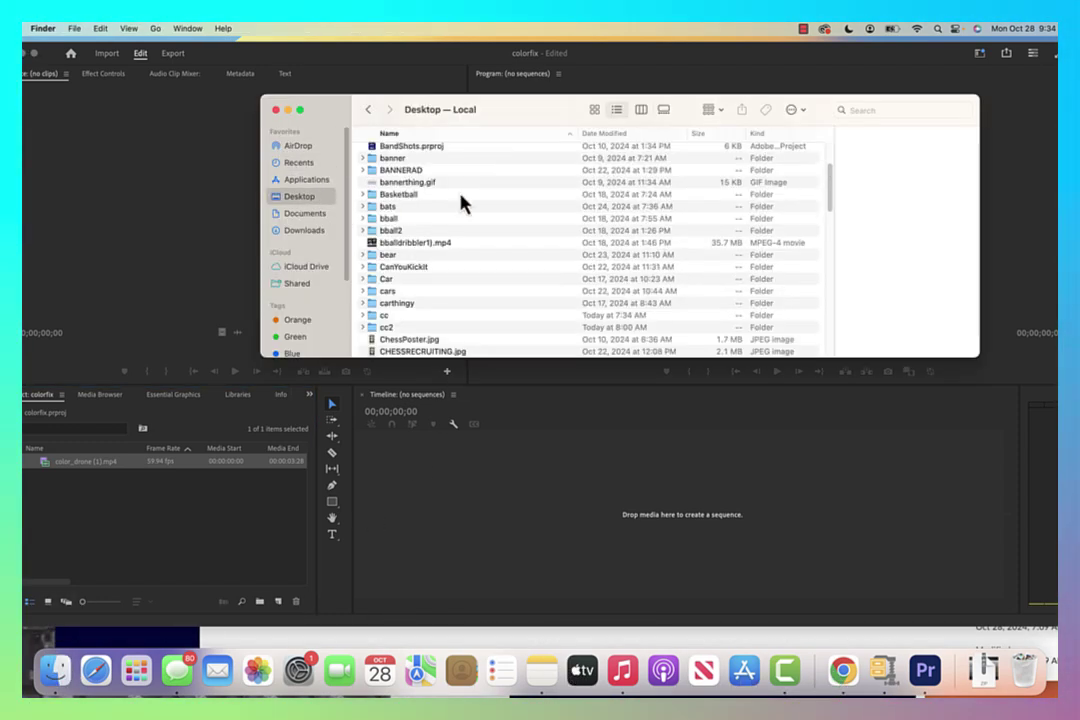
click(312, 232)
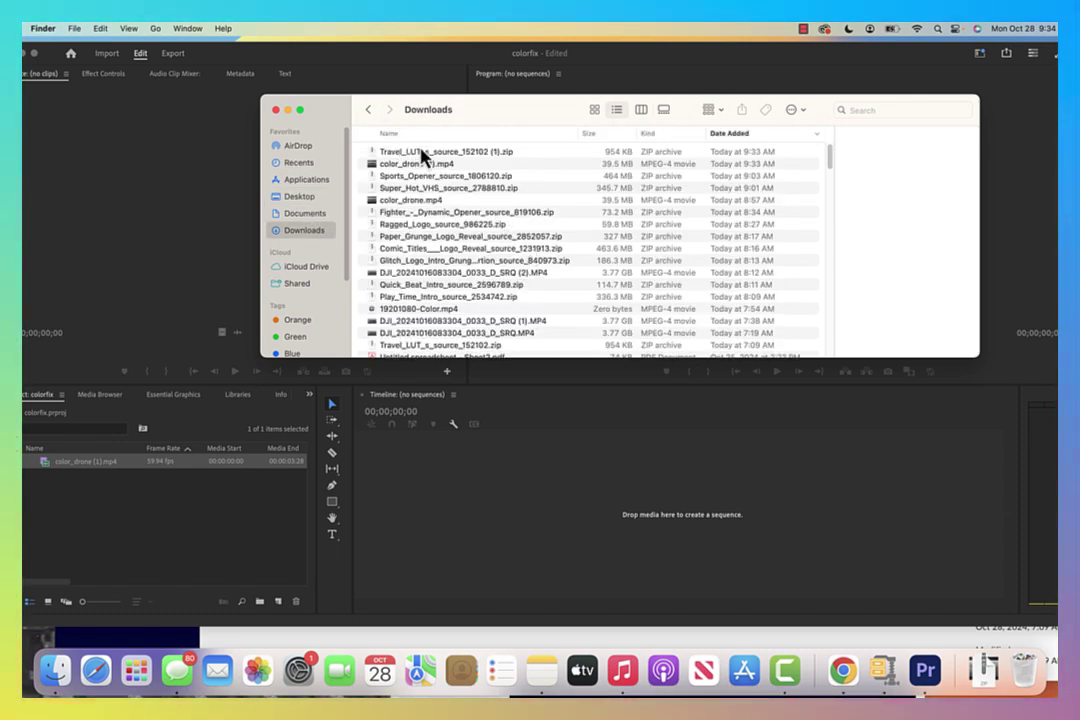
click(425, 153)
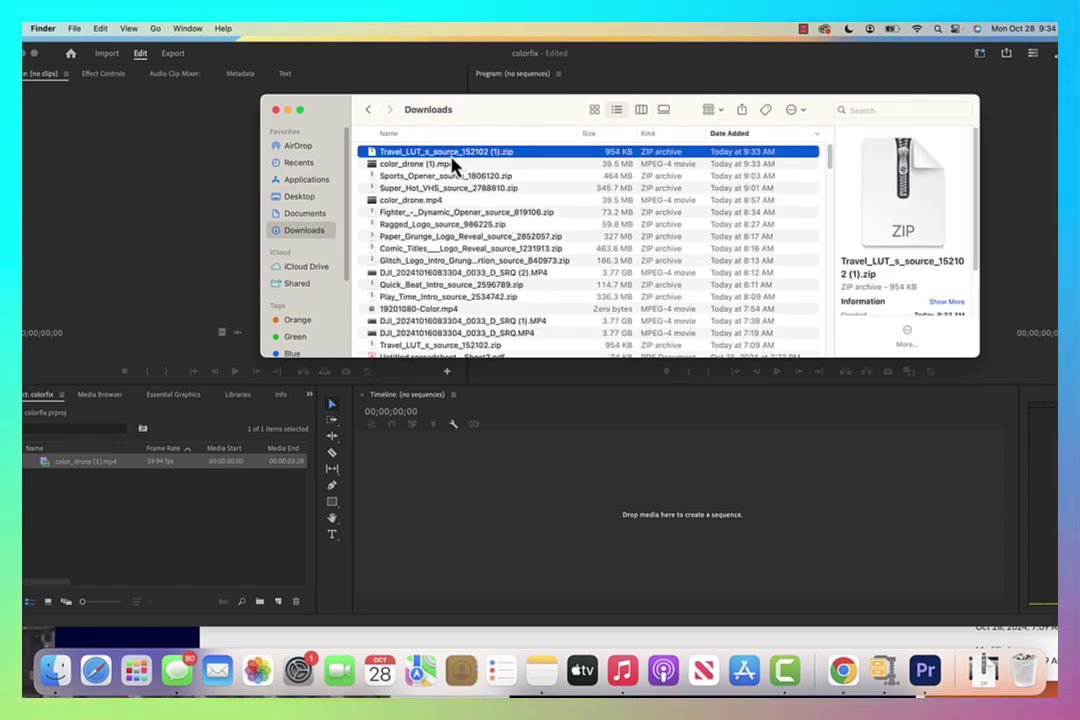
double_click(452, 160)
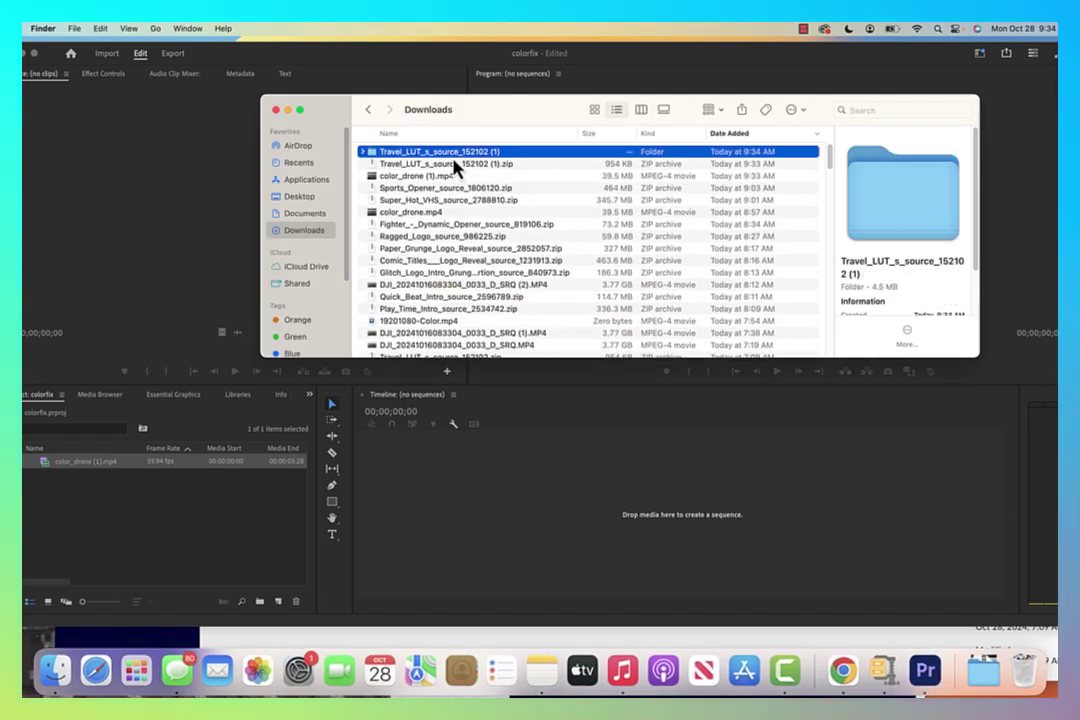
double_click(455, 160)
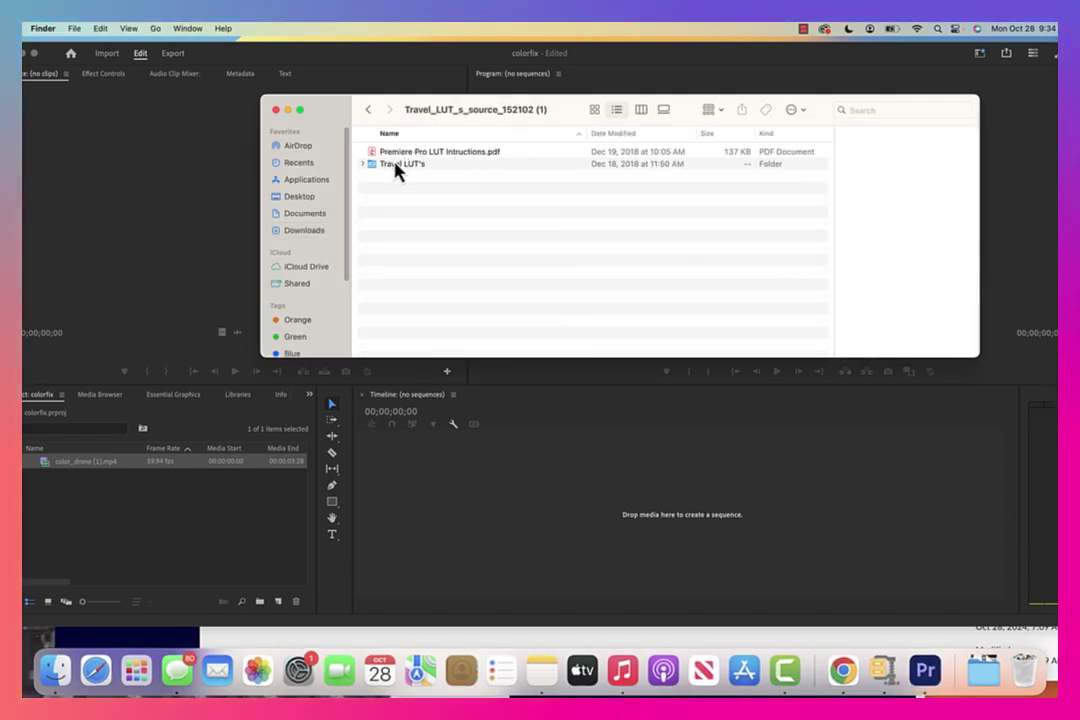
double_click(400, 168)
click(415, 152)
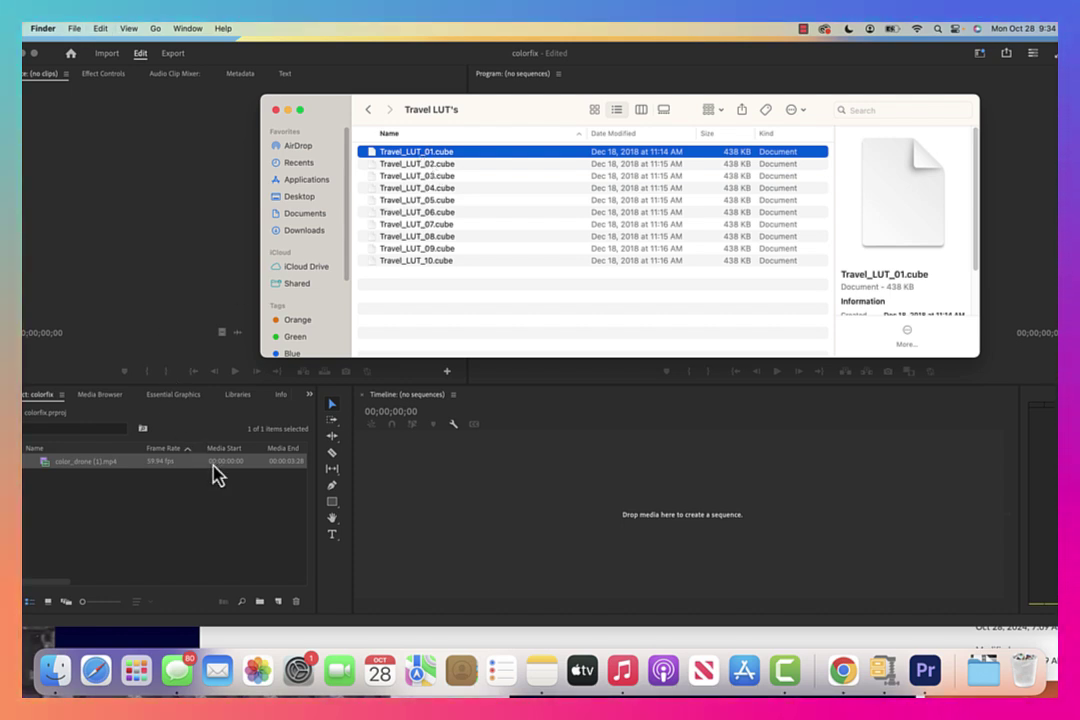
Paste Travel_LUT_01.cube into the colorfix folder on the Desktop.
click(298, 197)
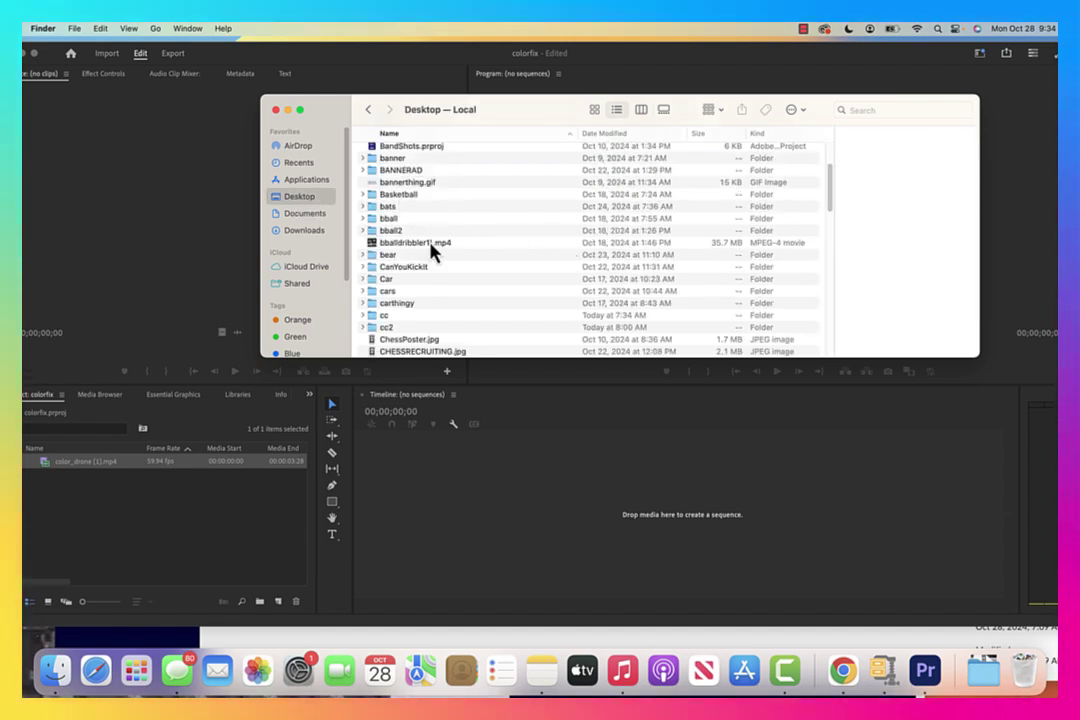
scroll(432, 250, down, 10)
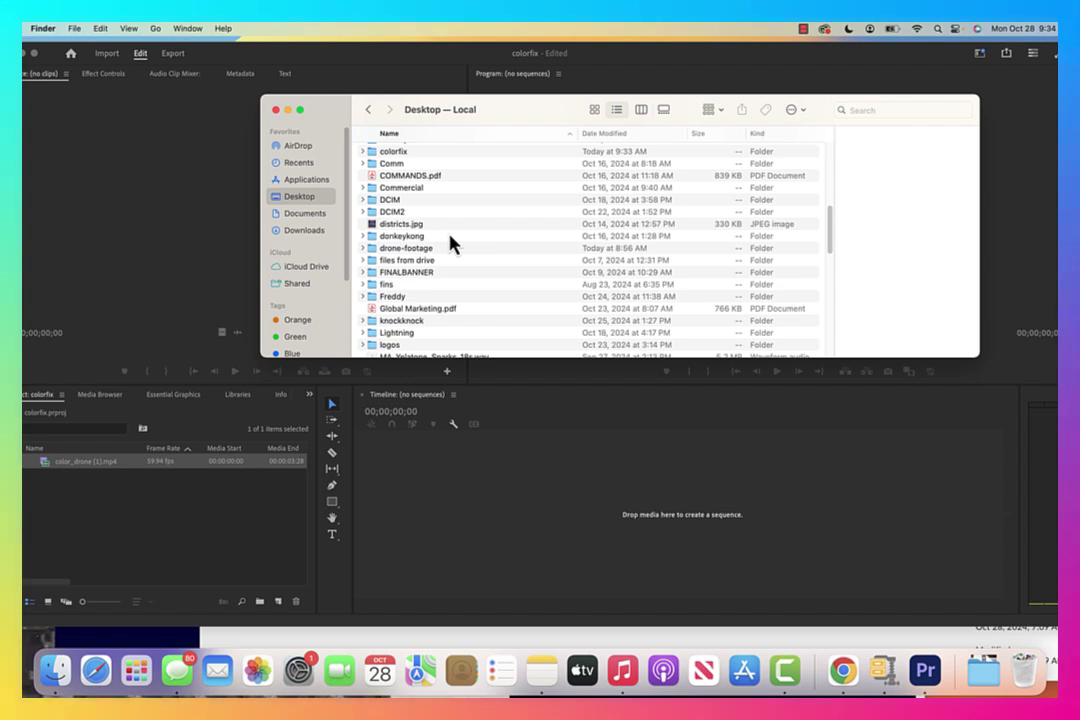
scroll(449, 243, down, 5)
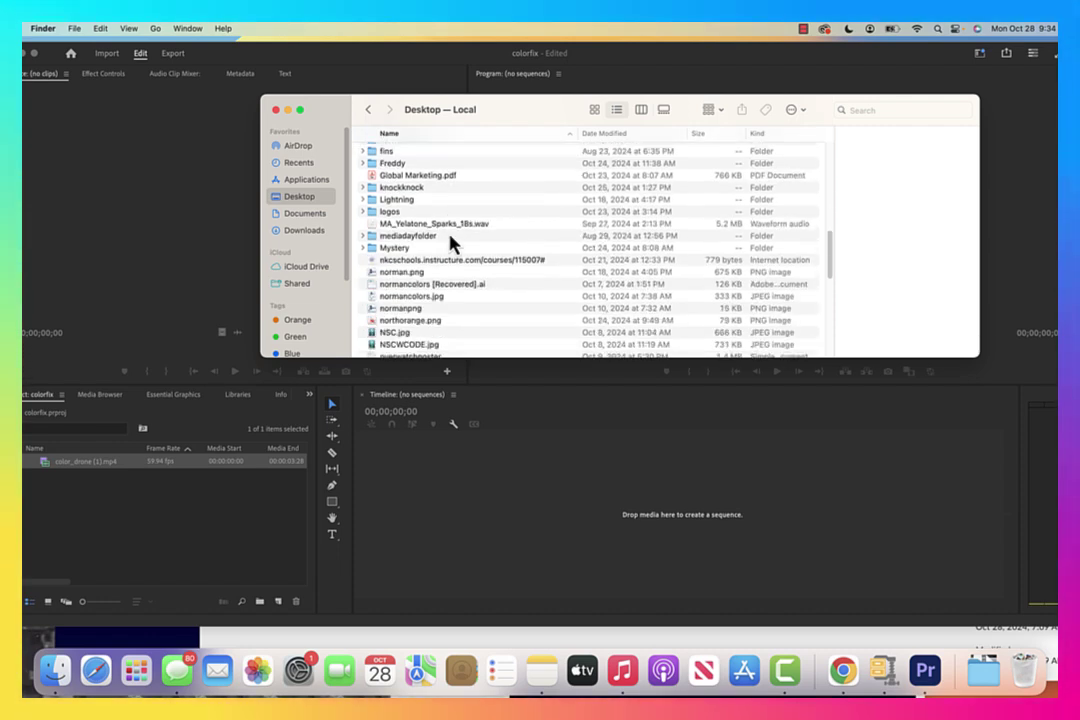
scroll(449, 238, up, 3)
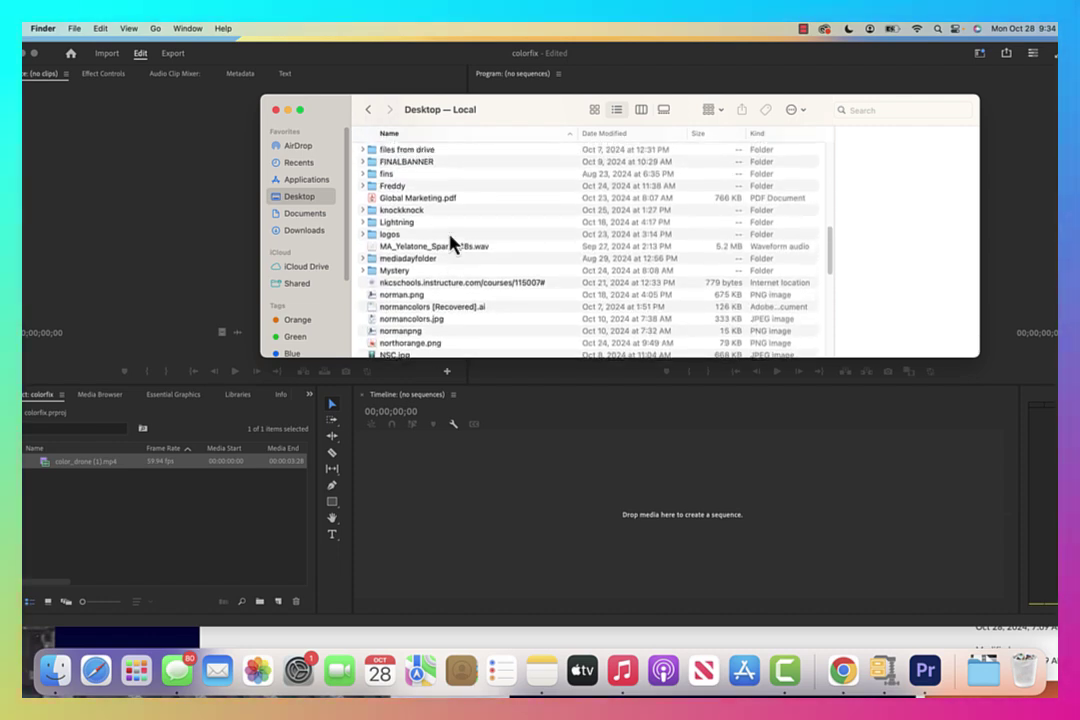
scroll(449, 241, up, 5)
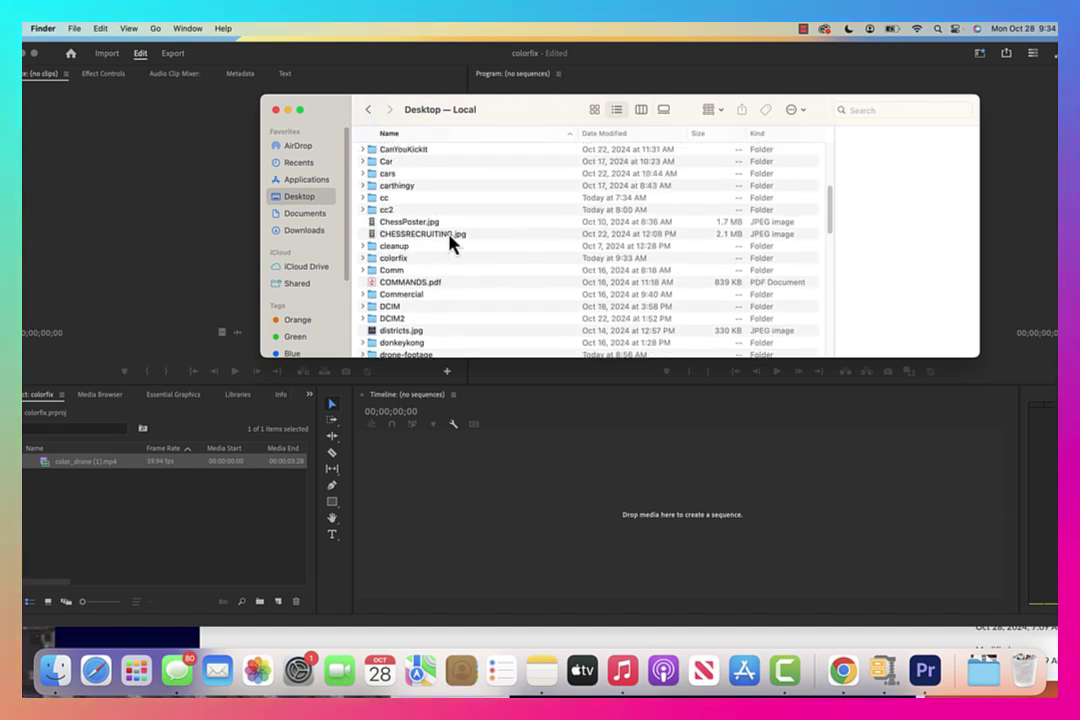
scroll(449, 240, up, 4)
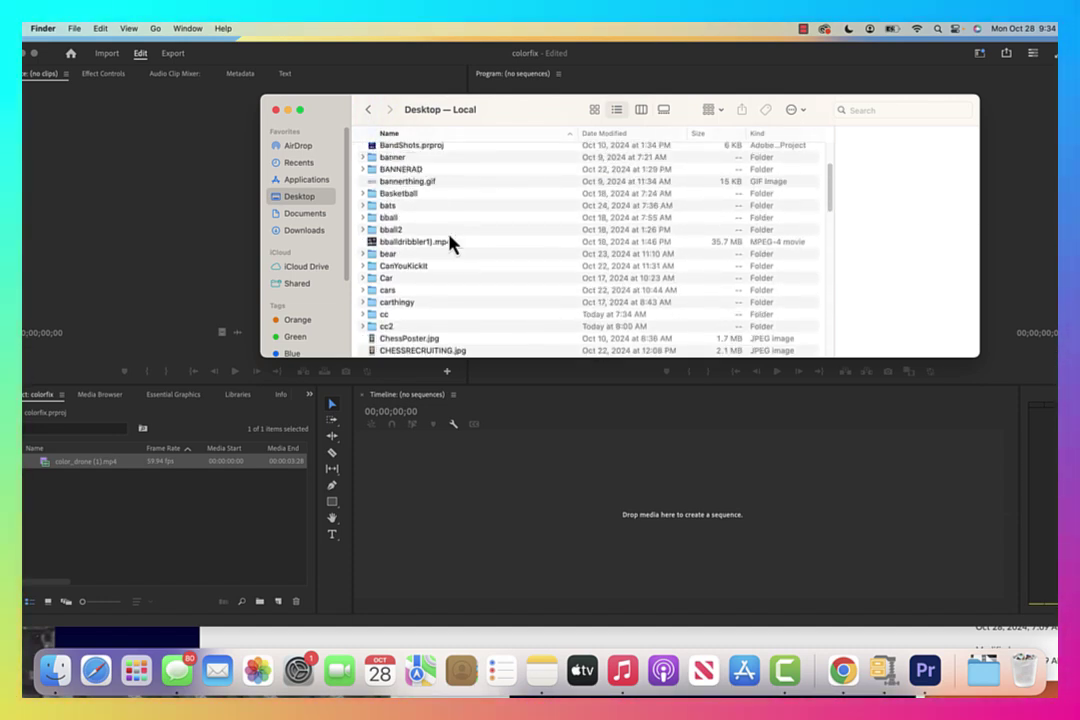
scroll(449, 241, down, 3)
scroll(451, 241, down, 1)
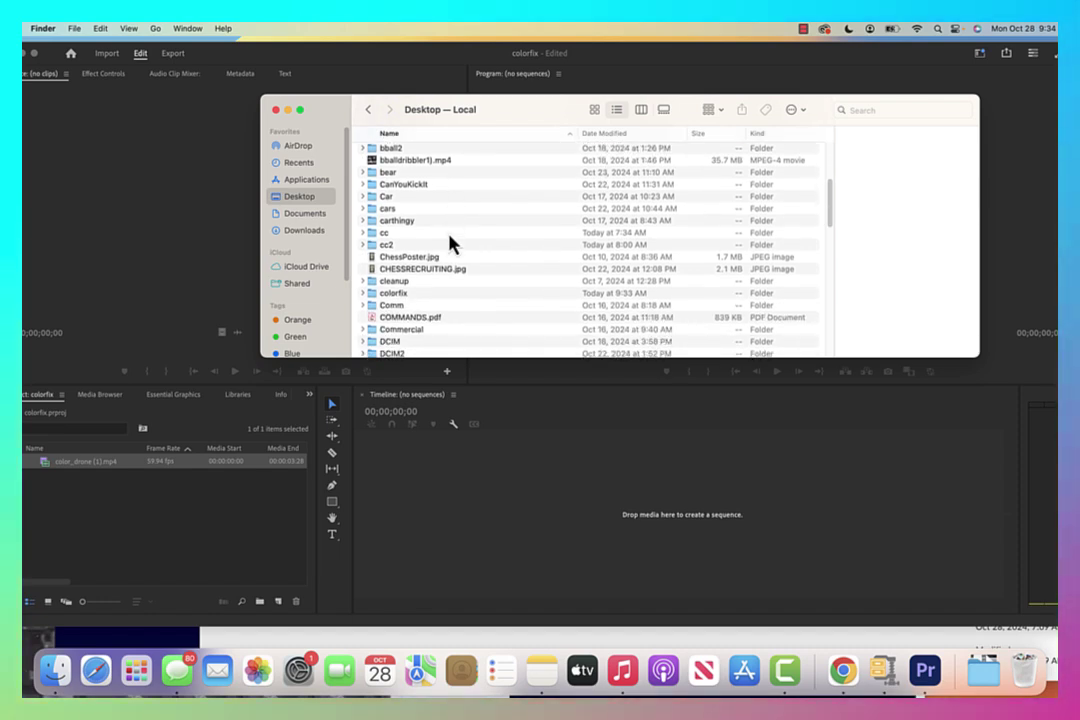
double_click(405, 294)
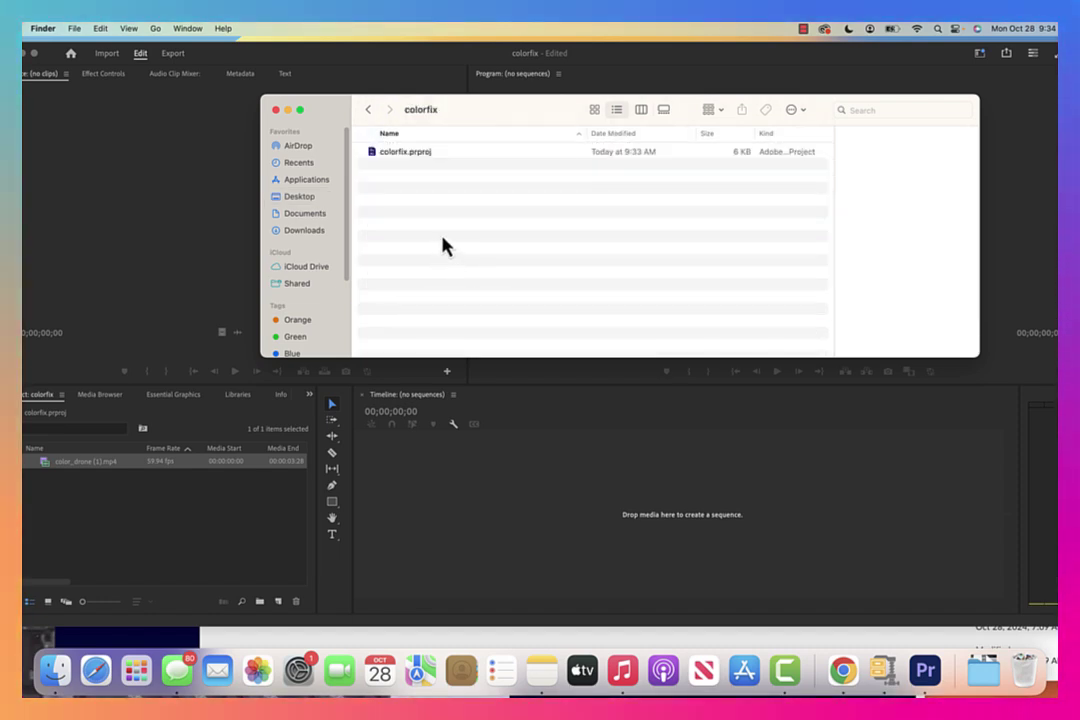
key(super+v)
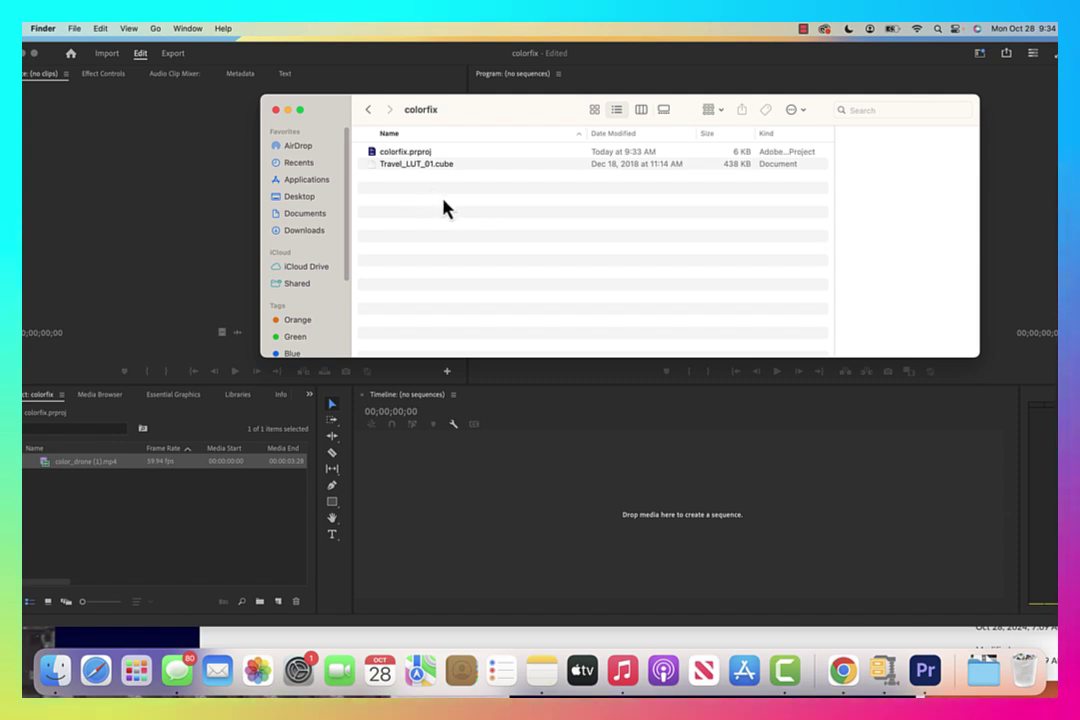
Back in Premiere Pro, create a sequence from color_drone (1).mp4 and move the playhead to 00:00:01:26.
click(150, 240)
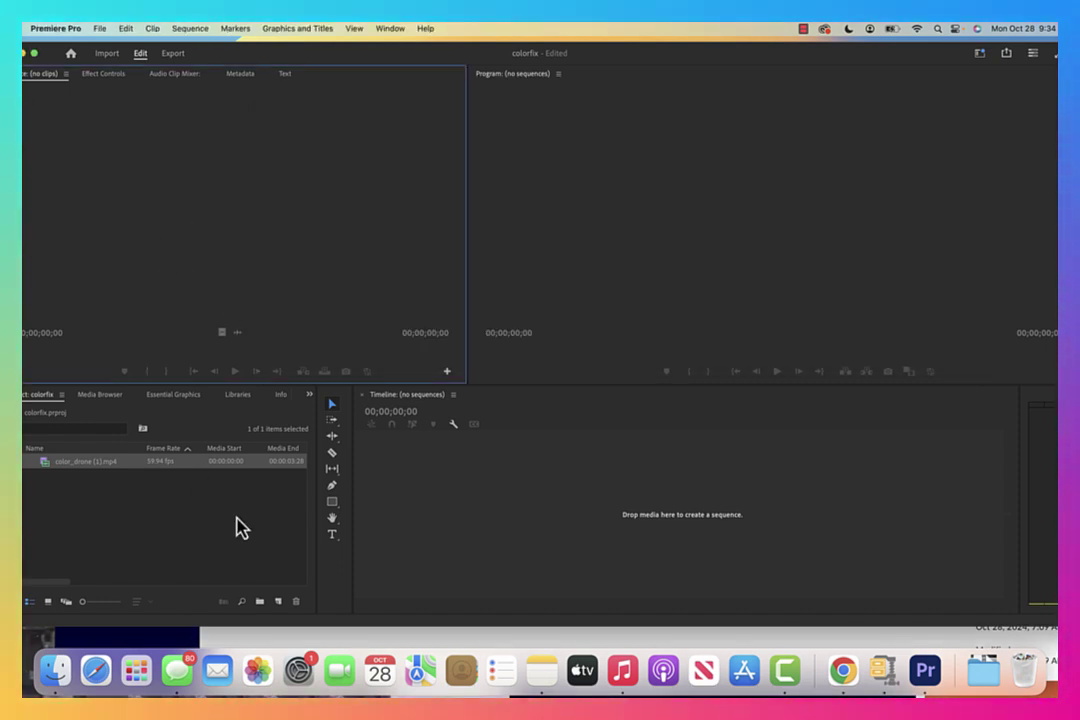
drag(86, 473, 480, 485)
drag(499, 439, 575, 483)
click(583, 520)
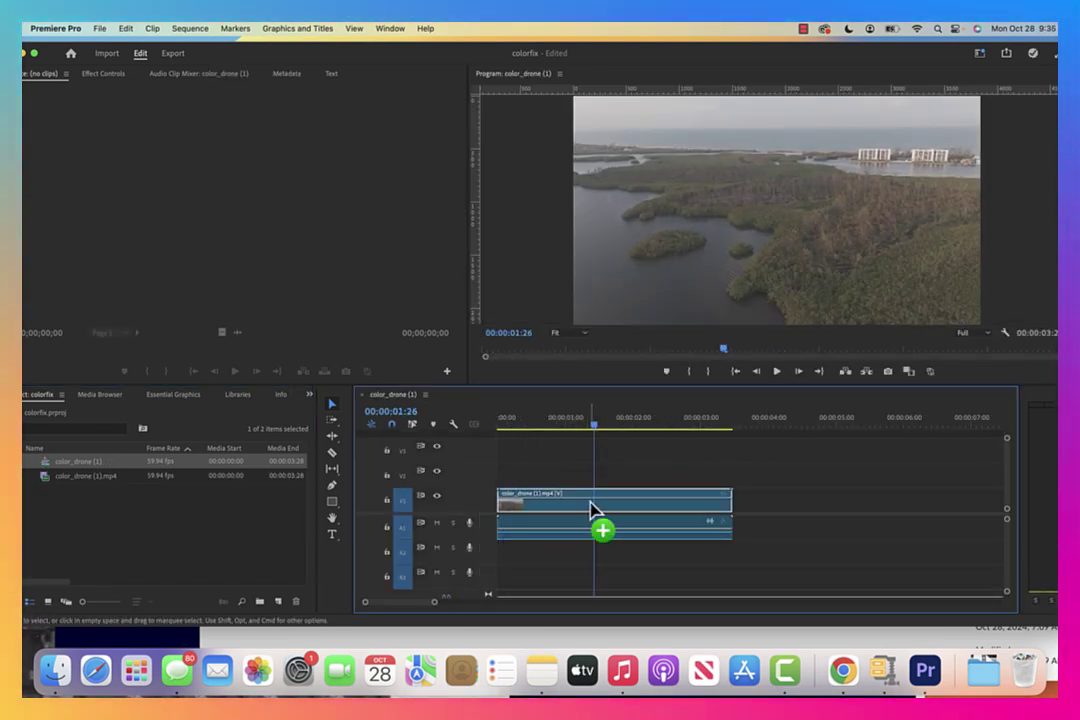
Duplicate the drone clip onto track V2 and shift the copy horizontally so it covers roughly the right half of the frame.
mouse_move(590, 510)
mouse_down()
mouse_move(607, 491)
mouse_move(590, 492)
mouse_up()
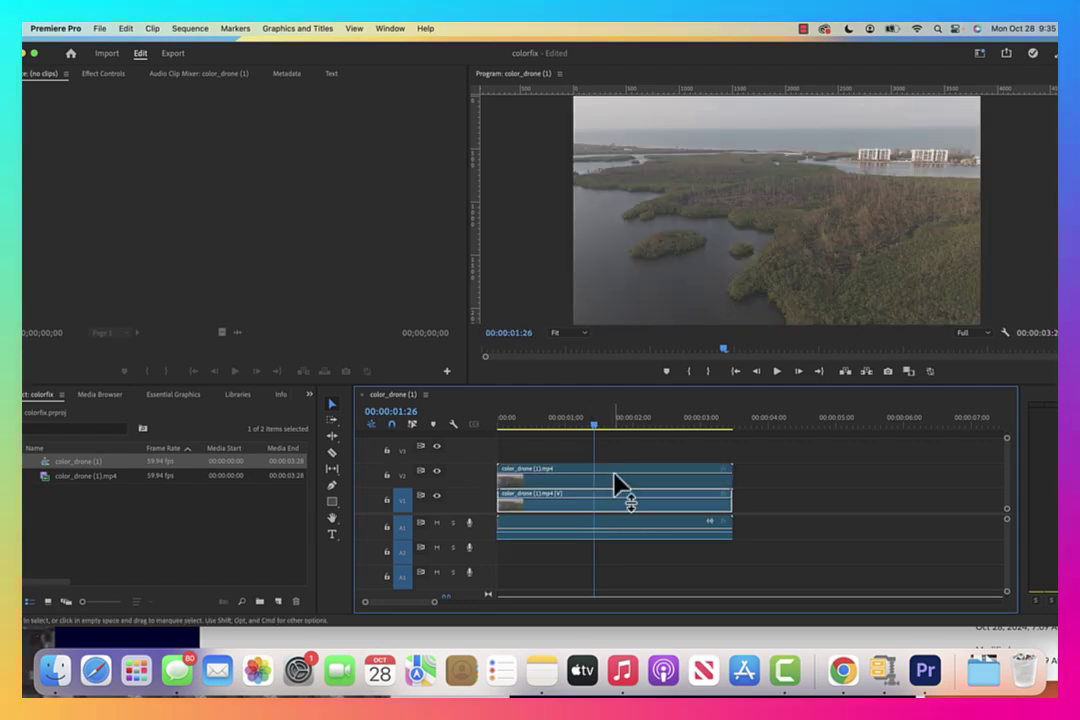
click(715, 290)
drag(683, 274, 873, 276)
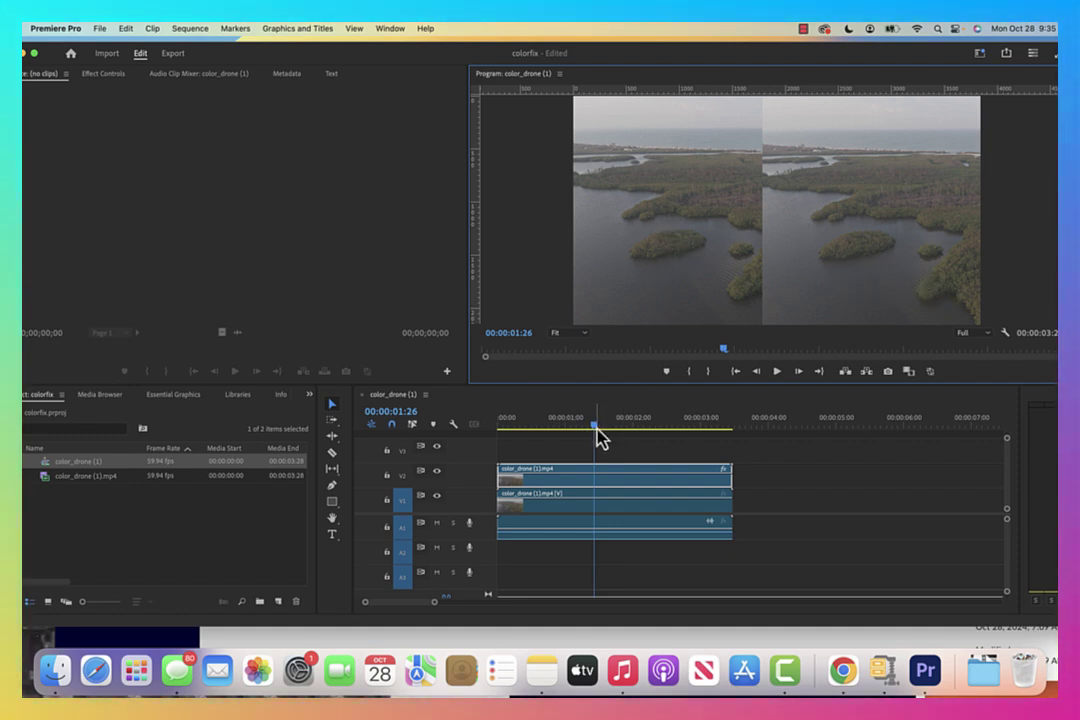
Move the playhead to 00:00:01:04 and lock video track V1, keeping the V2 copy selected.
drag(598, 437, 569, 436)
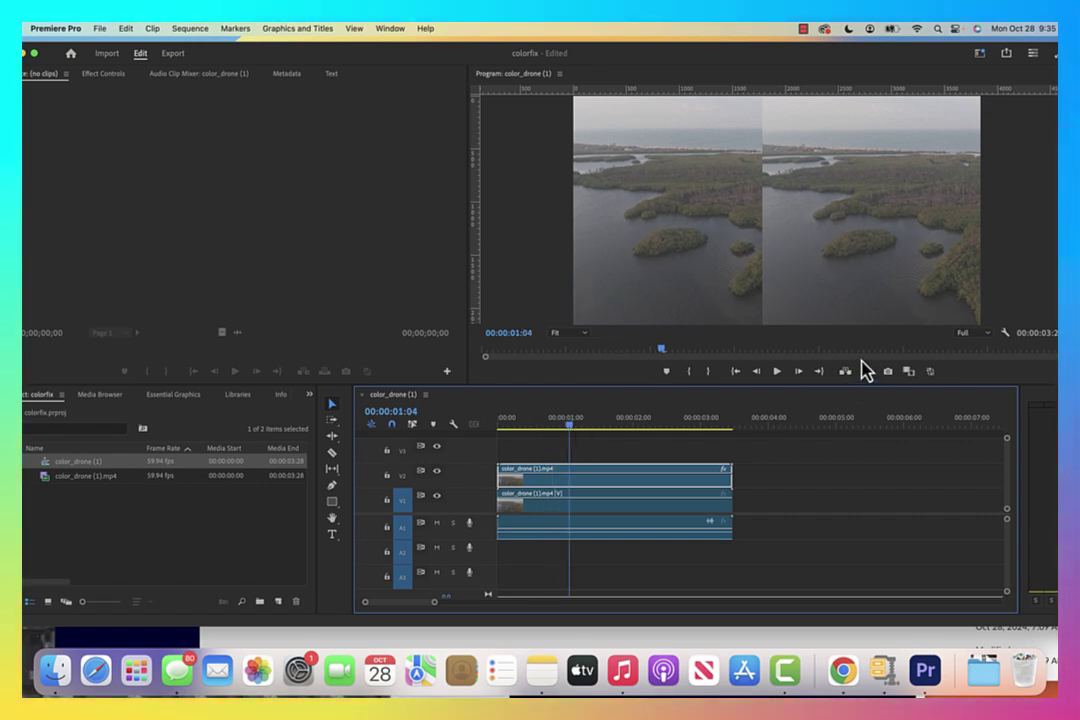
click(657, 485)
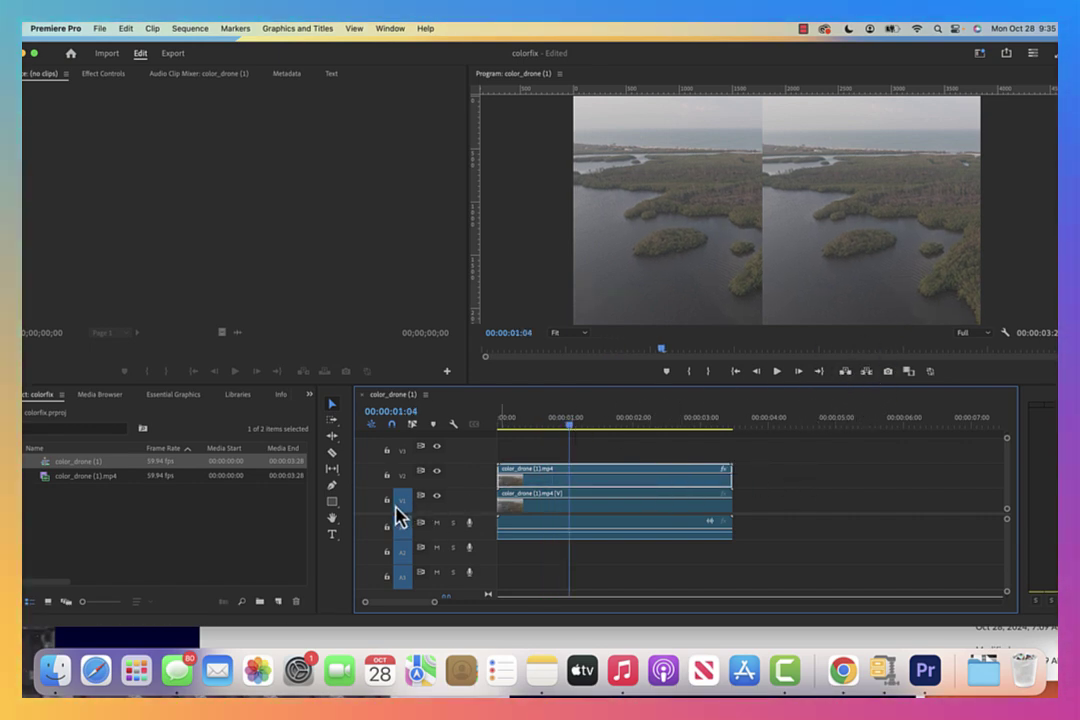
click(387, 498)
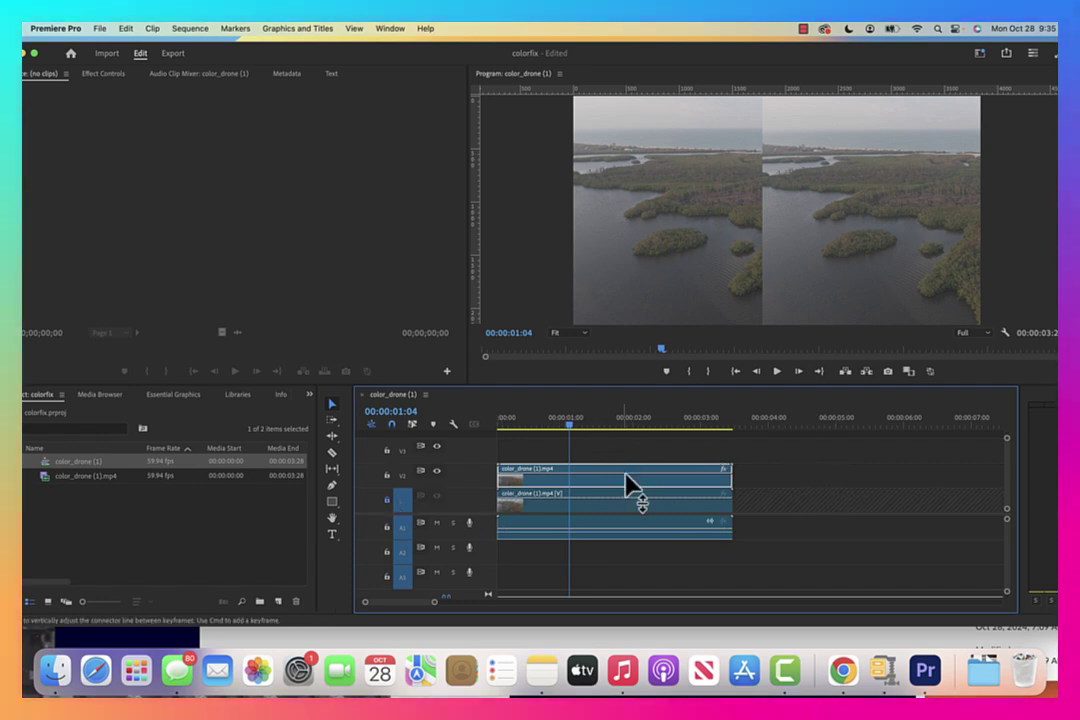
Change the workspace to the color layout with the Lumetri Color panel.
click(390, 28)
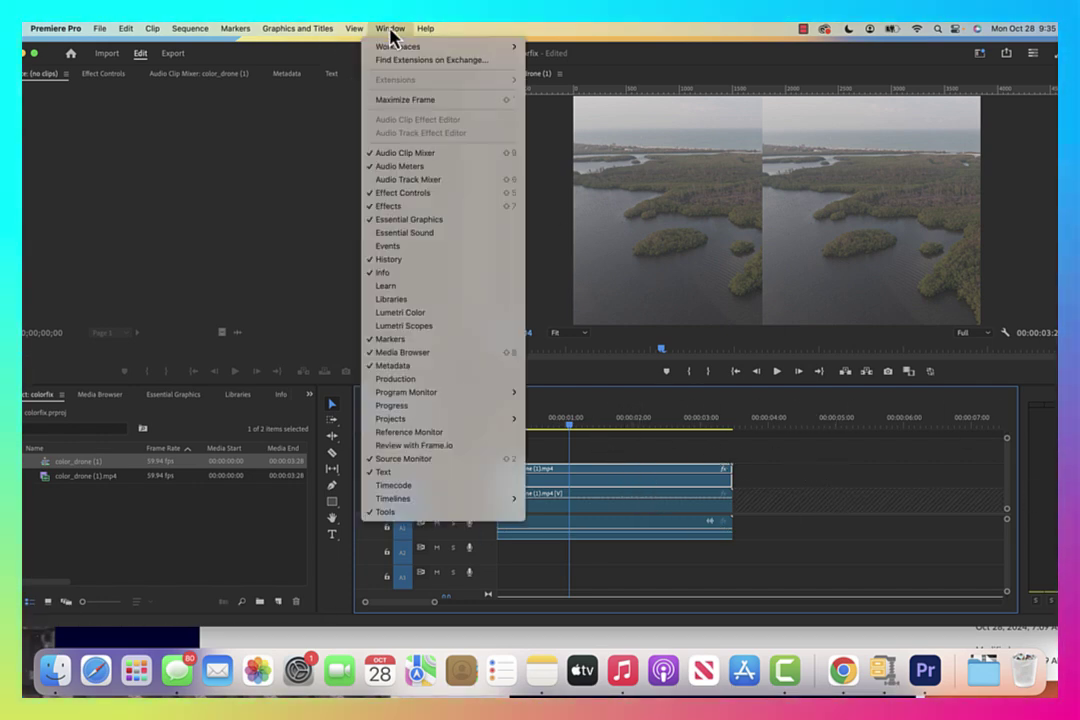
mouse_move(410, 47)
click(581, 100)
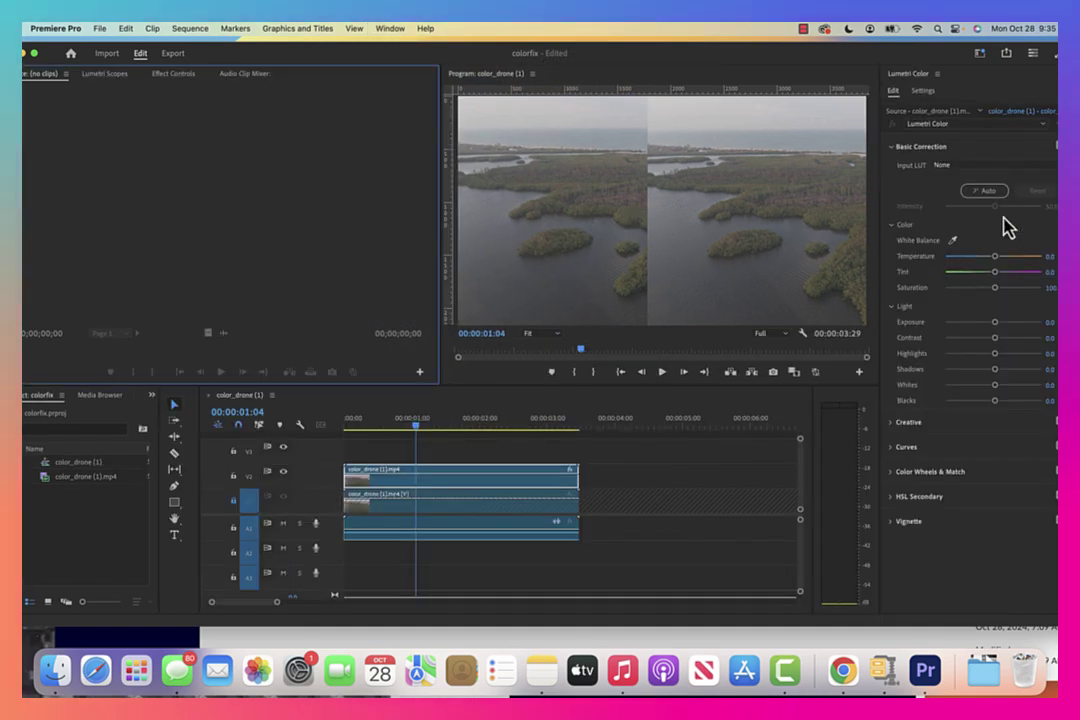
Apply Travel_LUT_01.cube from the Desktop colorfix folder as the V2 clip's input LUT.
click(968, 178)
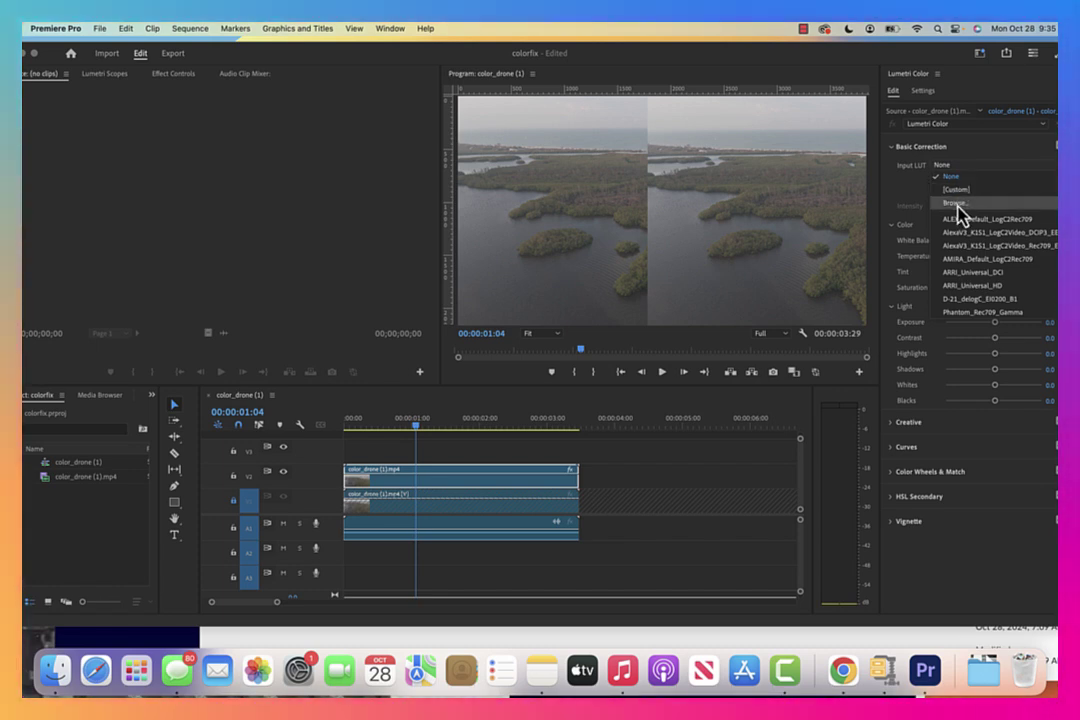
click(957, 205)
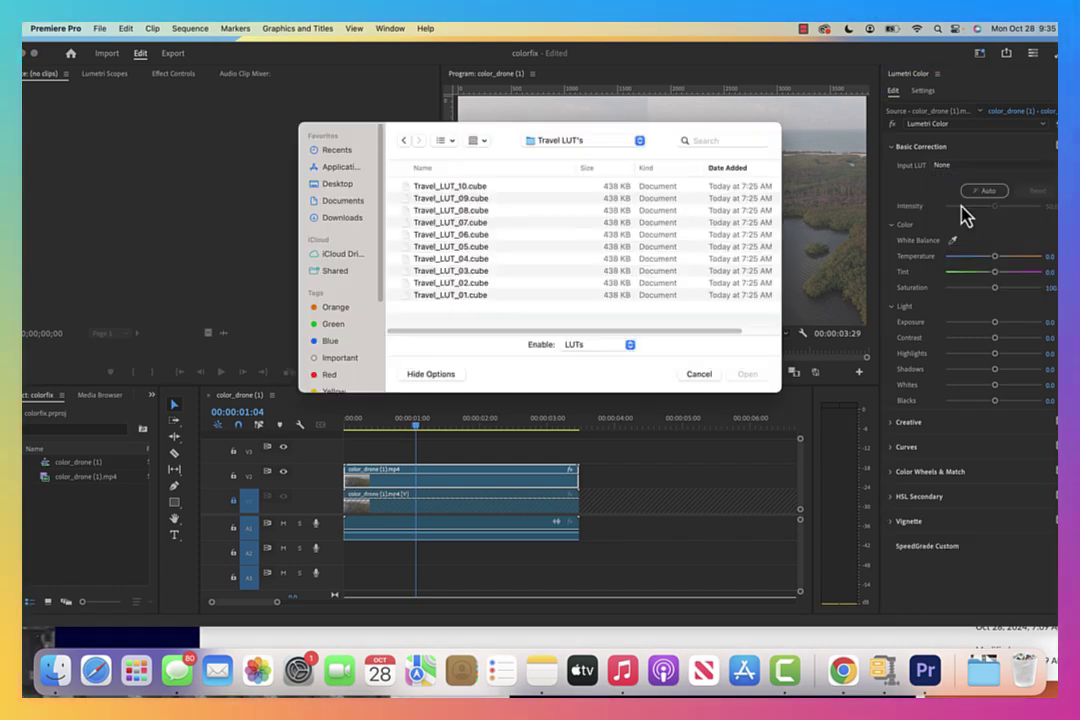
click(338, 184)
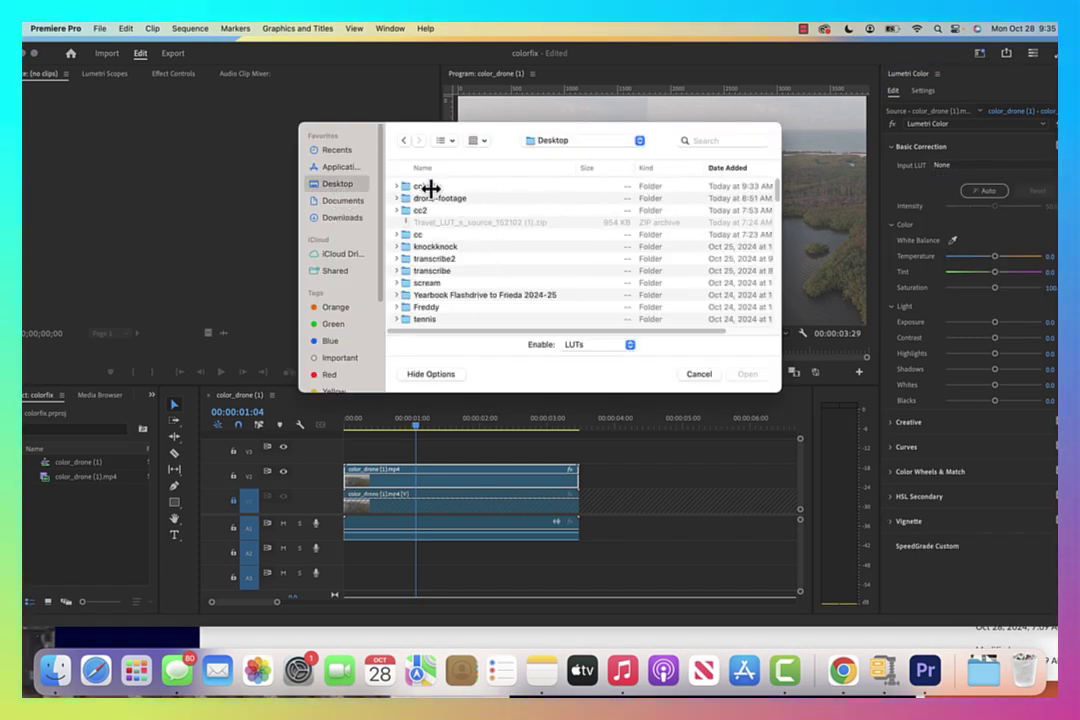
double_click(433, 187)
click(452, 187)
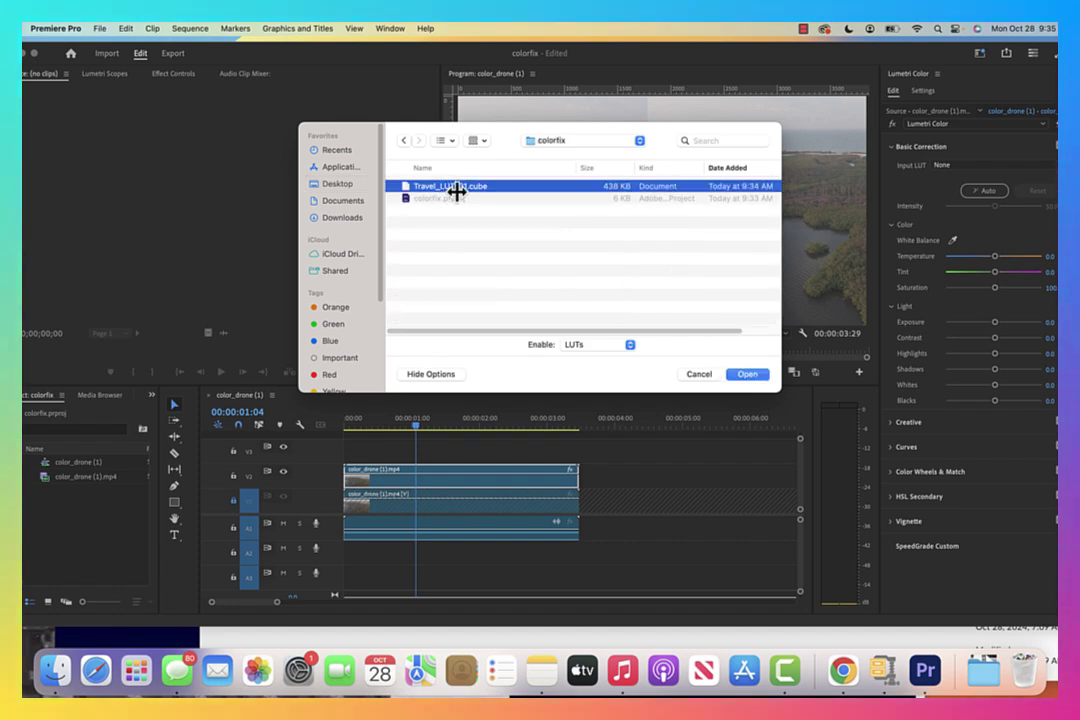
click(749, 375)
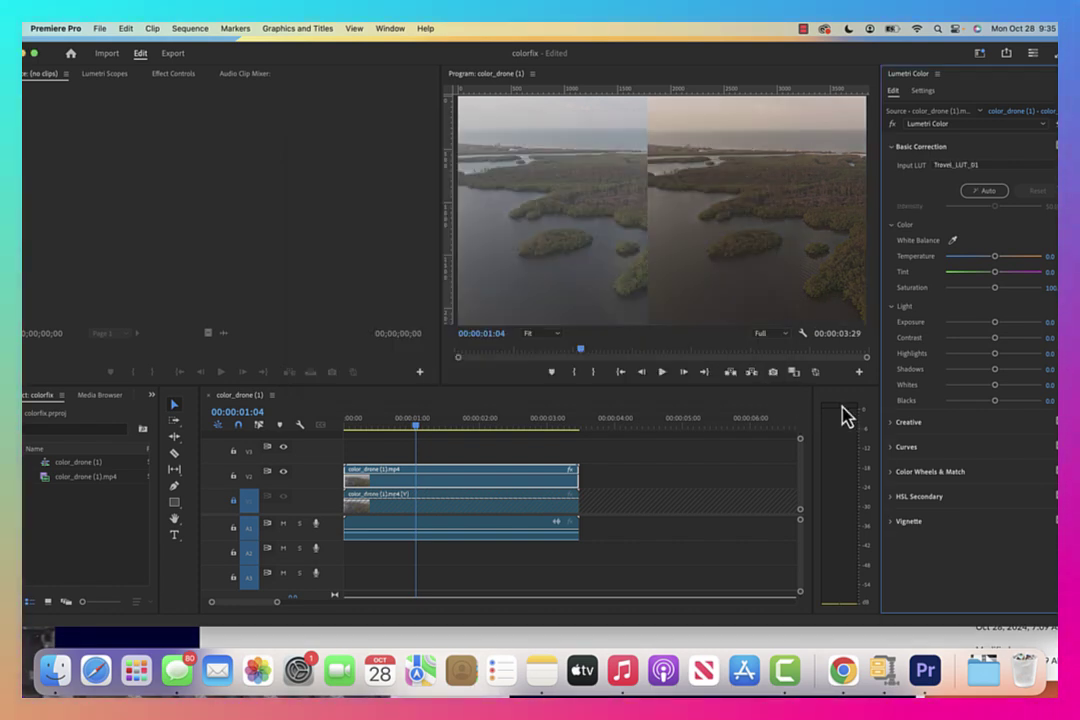
click(999, 168)
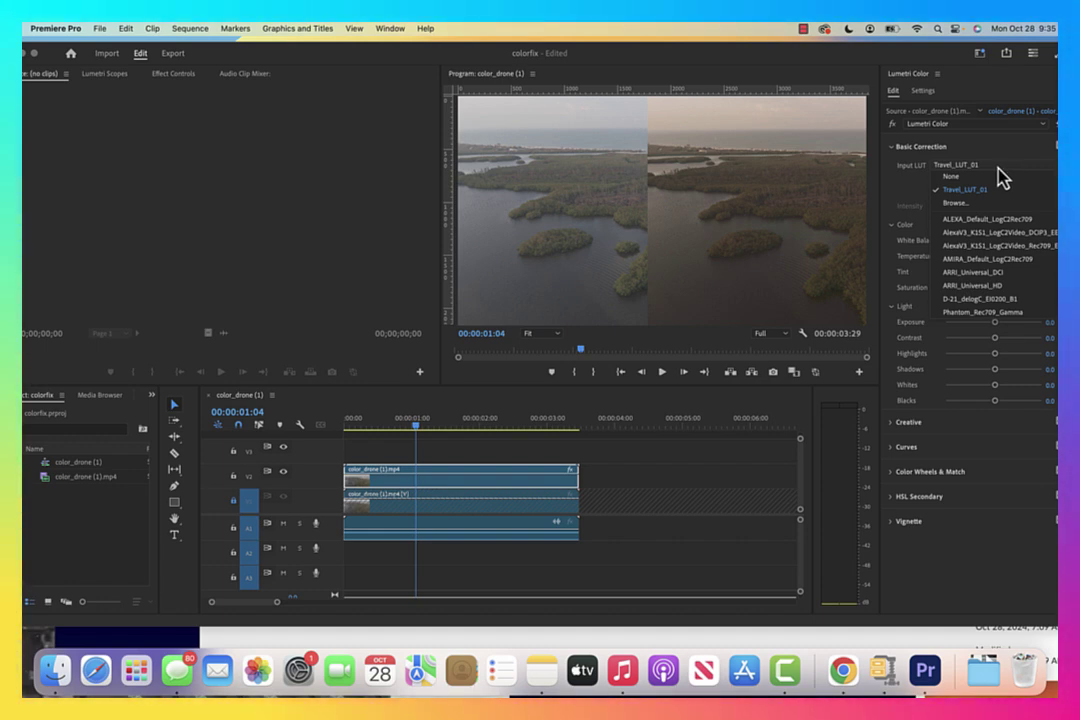
click(990, 202)
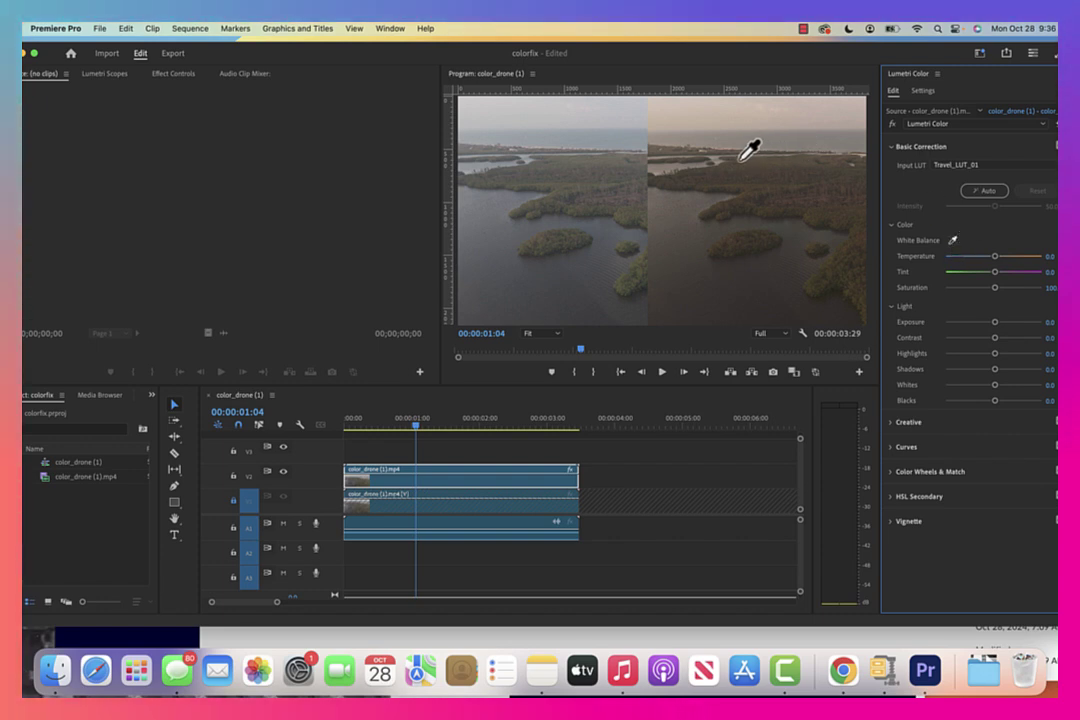
Sample the shoreline for the V2 clip's white balance, reaching temperature about -99 and tint 13.5, and set exposure to 1.8 and saturation to about 143.
click(713, 140)
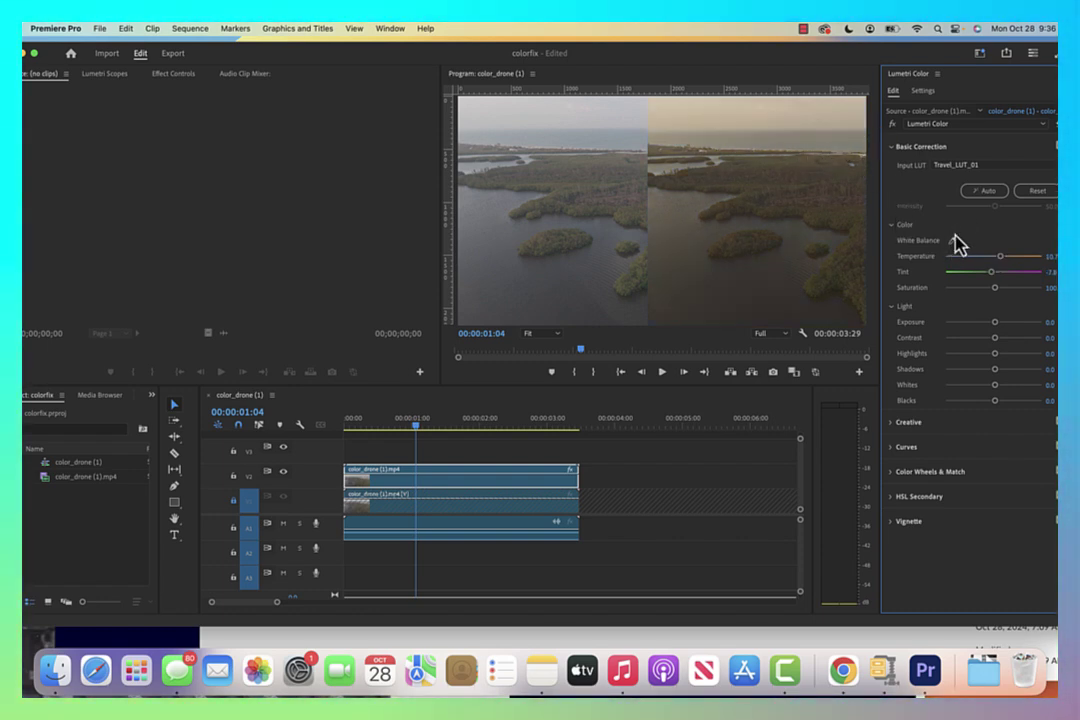
click(708, 147)
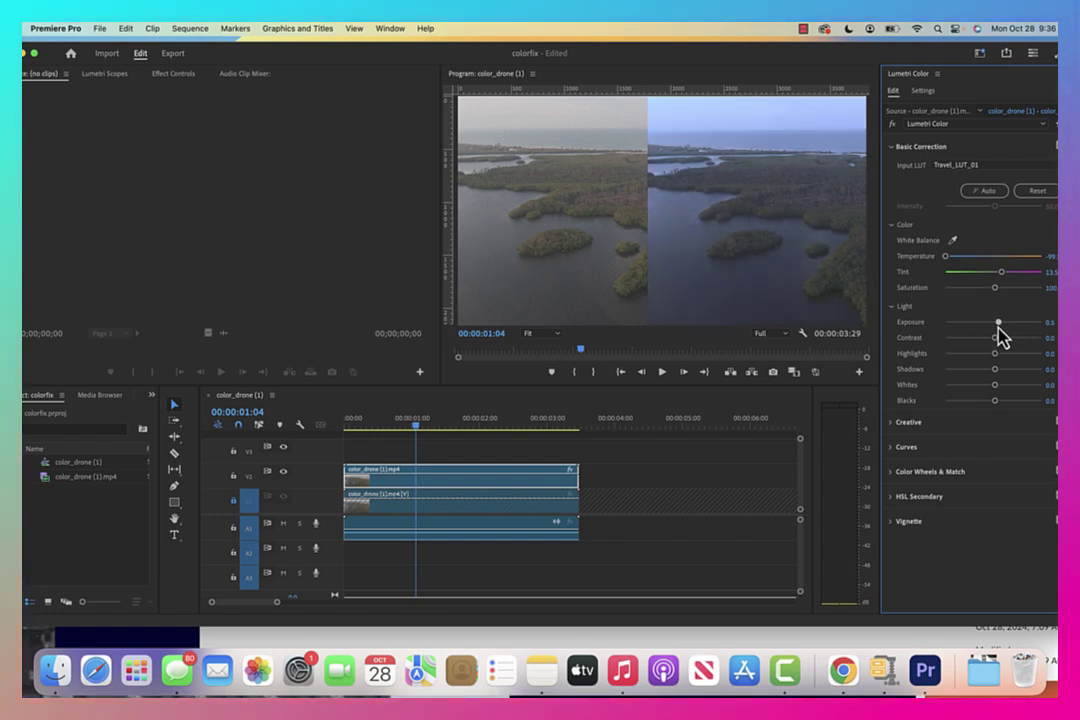
drag(996, 325, 1011, 329)
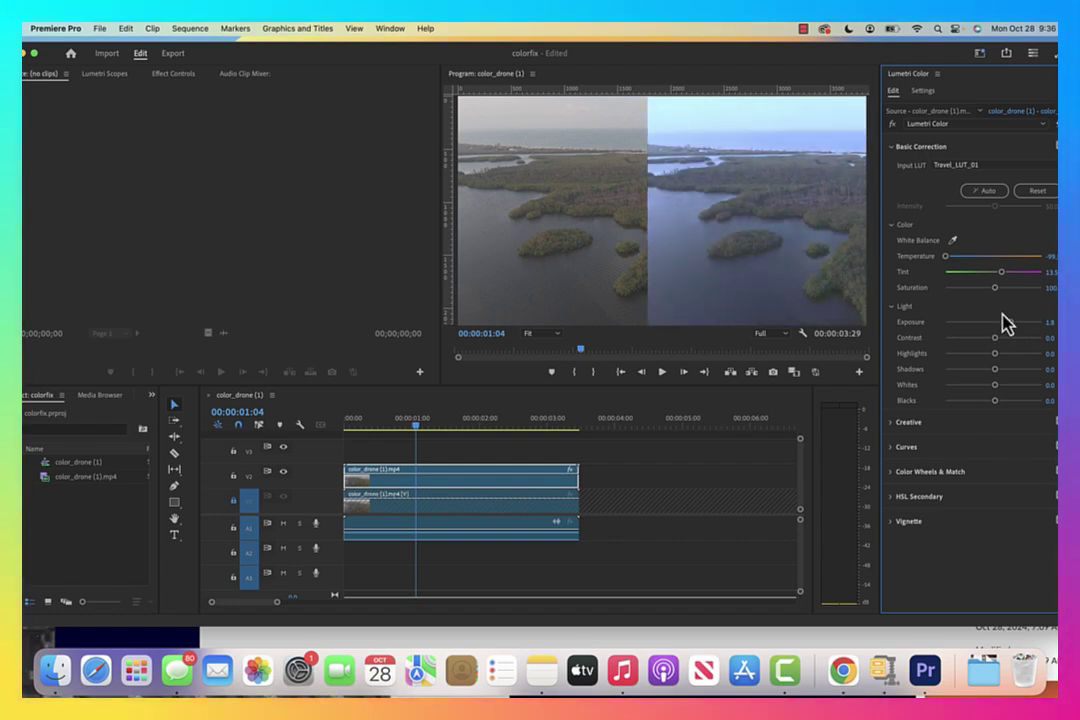
drag(995, 288, 1011, 292)
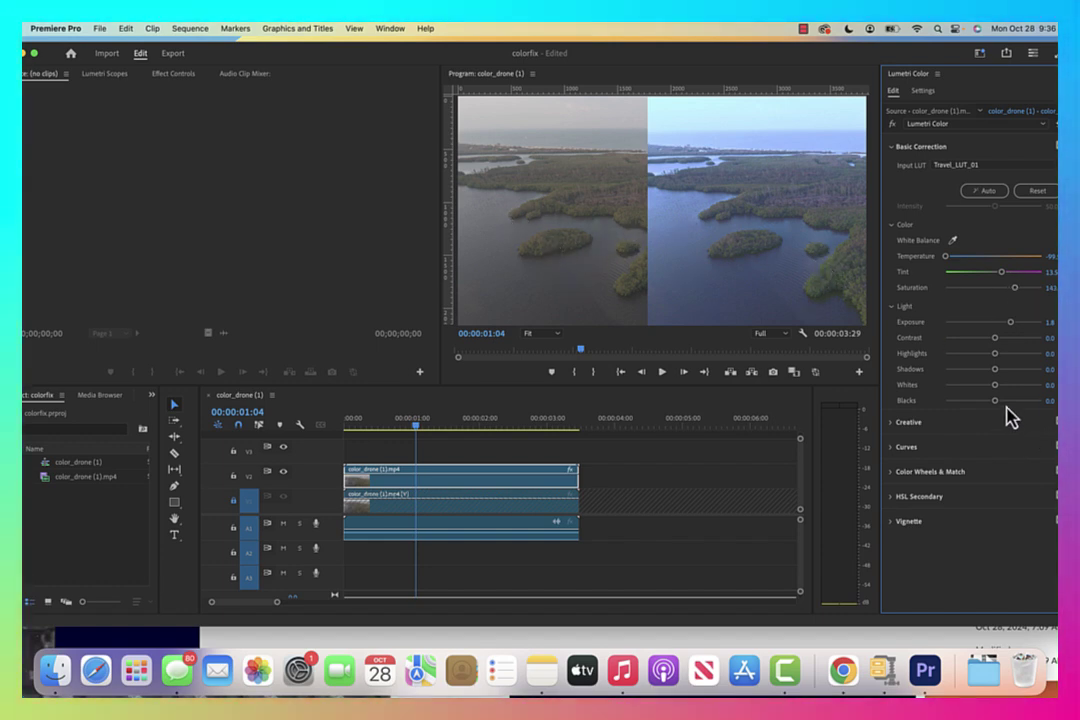
Set the V2 clip's blacks to -7.5, shadows to 3.8 and contrast to -2.5.
drag(995, 400, 989, 402)
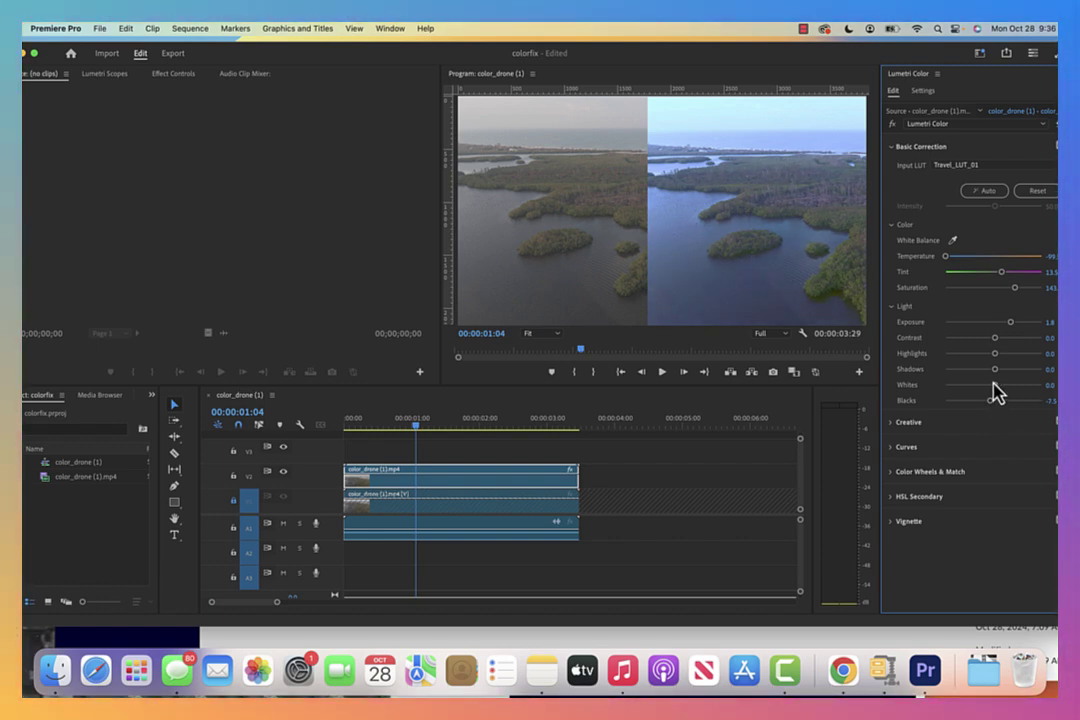
drag(994, 369, 1005, 384)
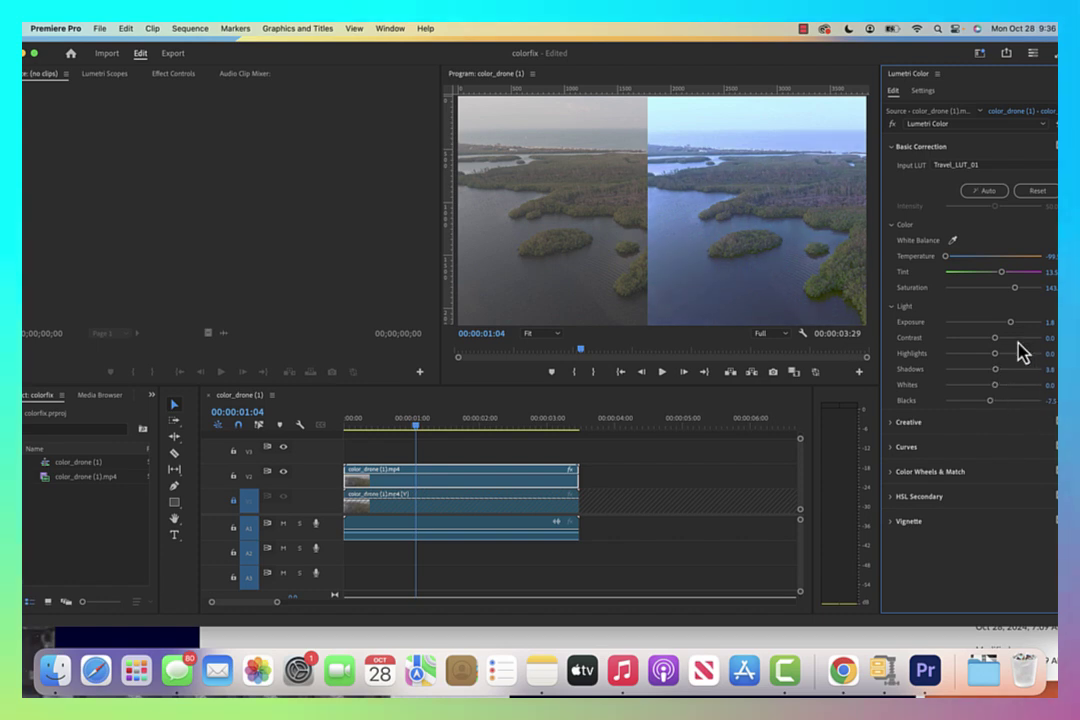
mouse_move(996, 340)
mouse_down()
mouse_move(1005, 340)
mouse_move(991, 339)
mouse_up()
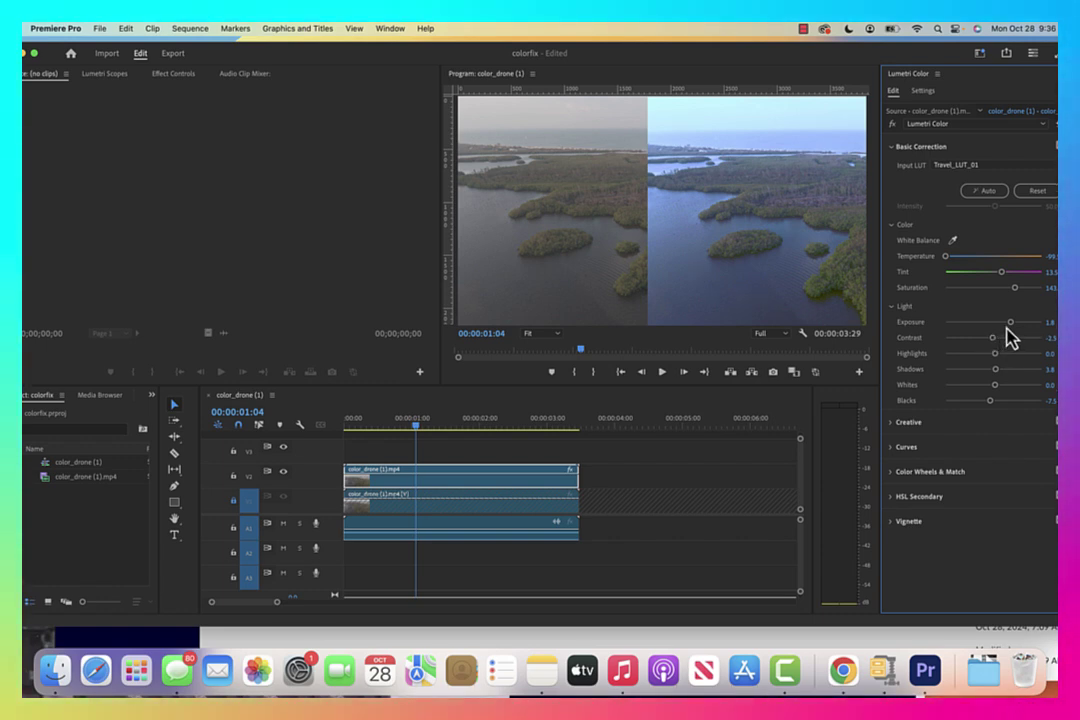
Play the sequence from the start to compare both halves, and set the V2 clip's shadows to 5.0.
drag(580, 351, 448, 352)
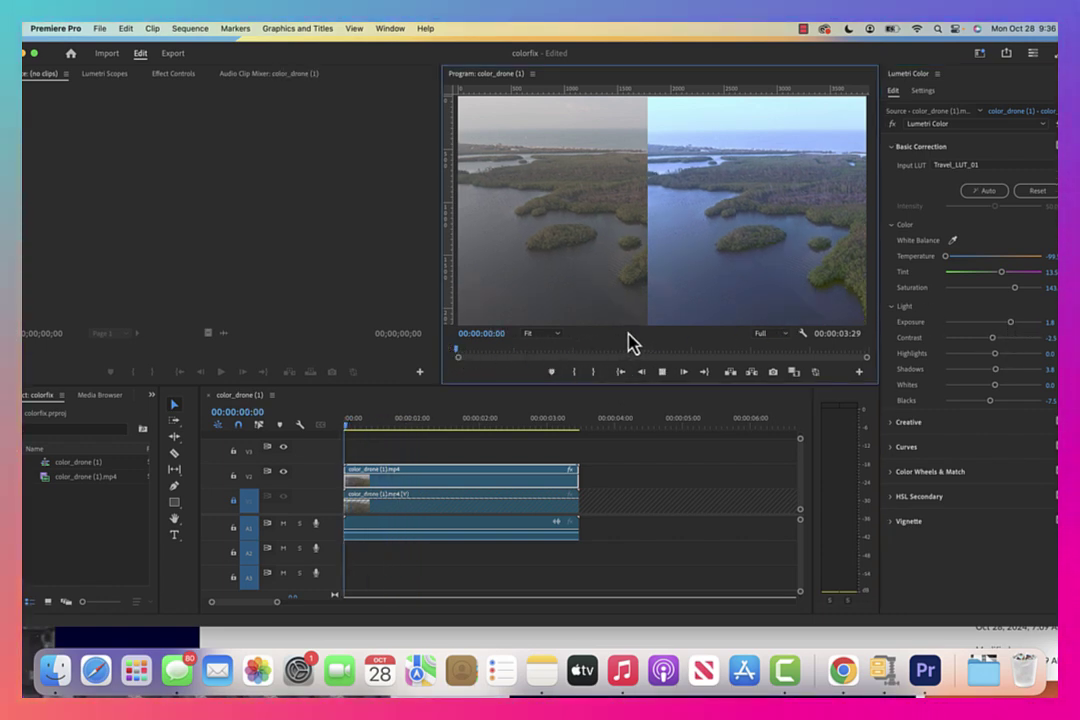
key(space)
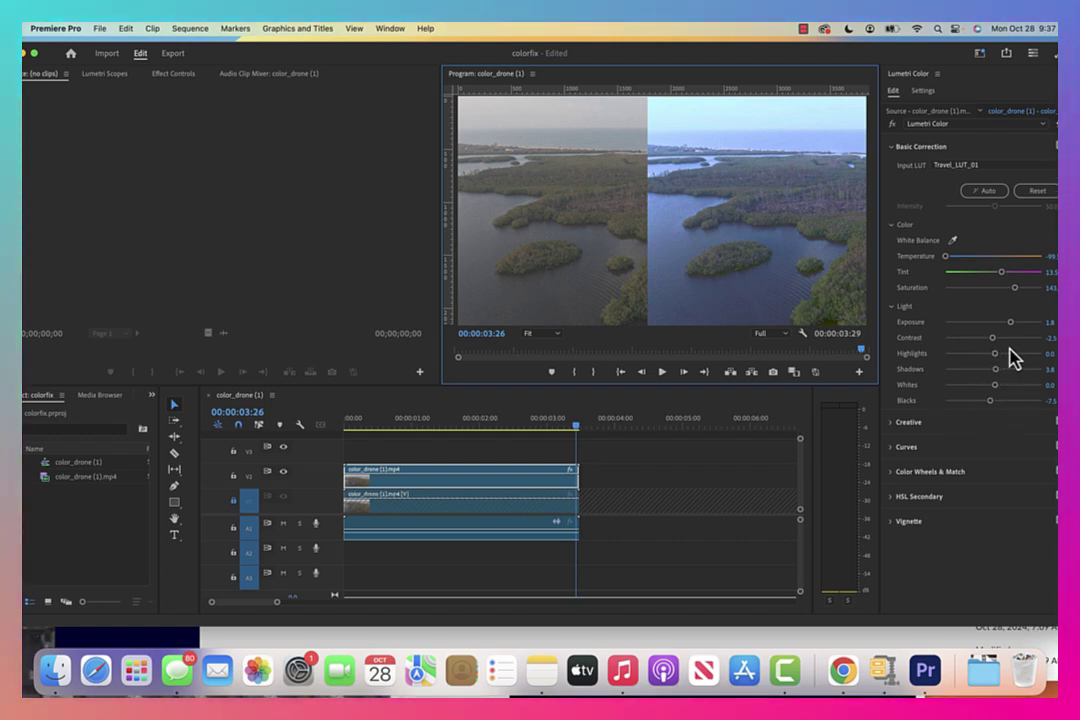
drag(995, 371, 998, 372)
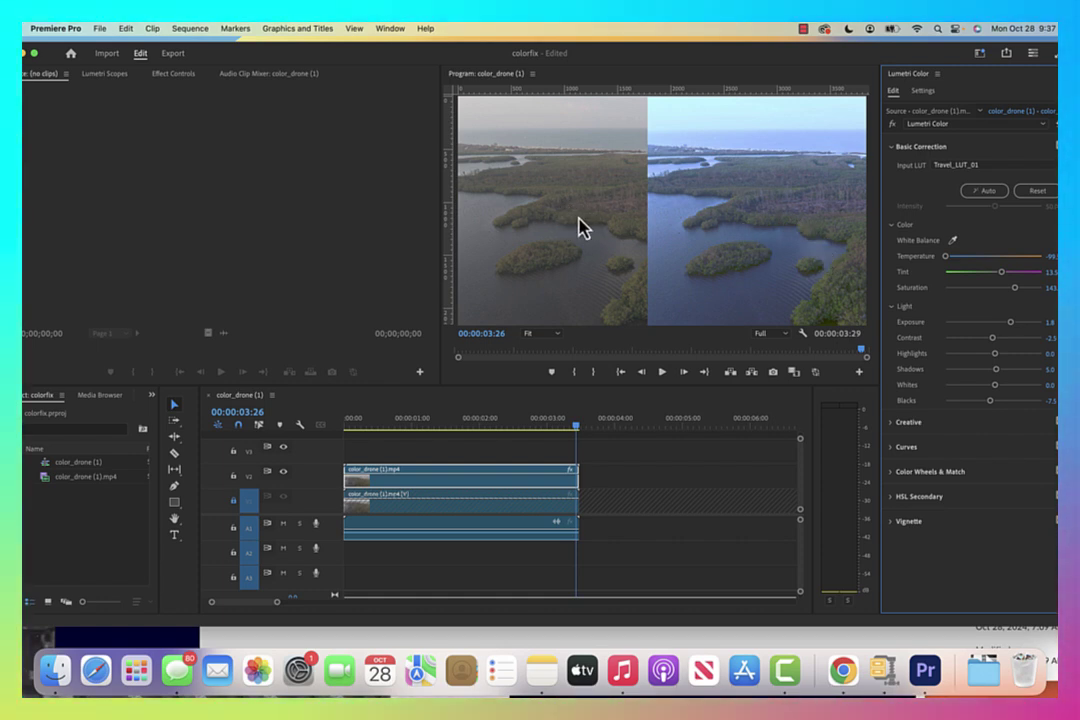
Make the color_drone (1) timeline active and open its media export settings.
click(125, 28)
mouse_move(102, 34)
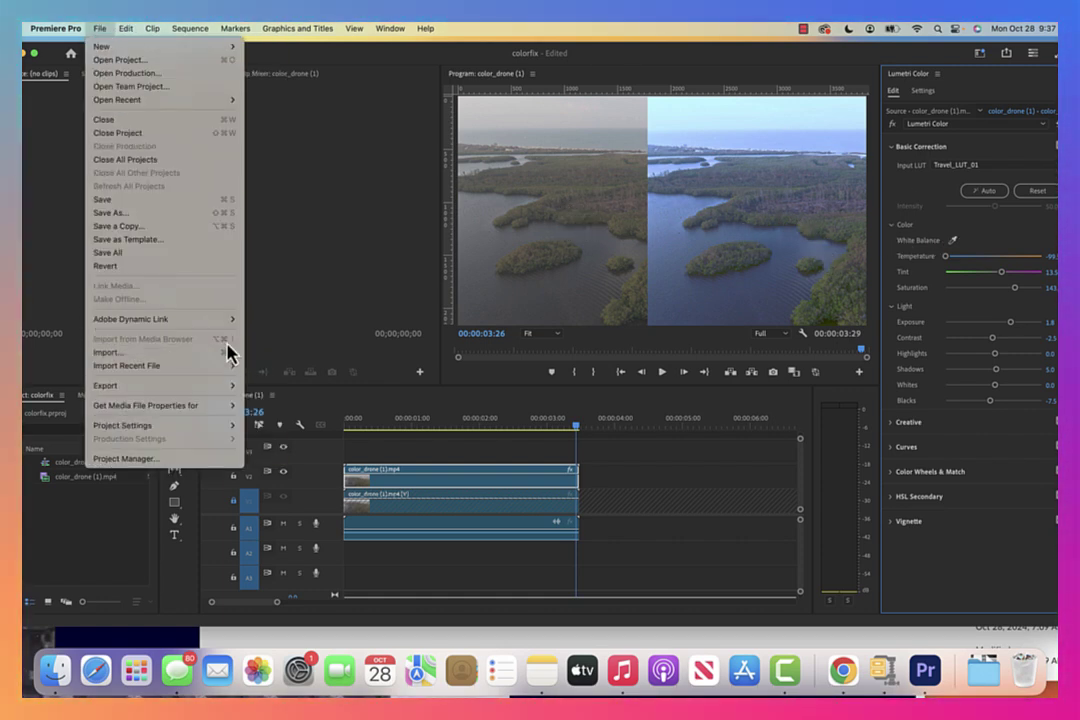
mouse_move(188, 389)
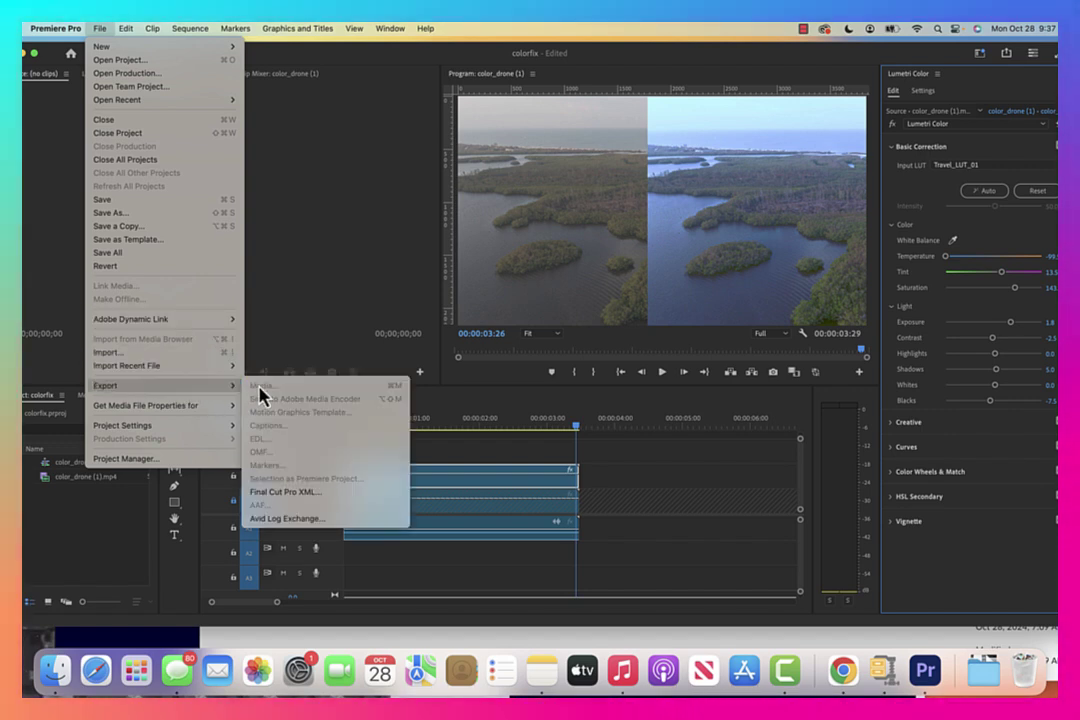
click(665, 467)
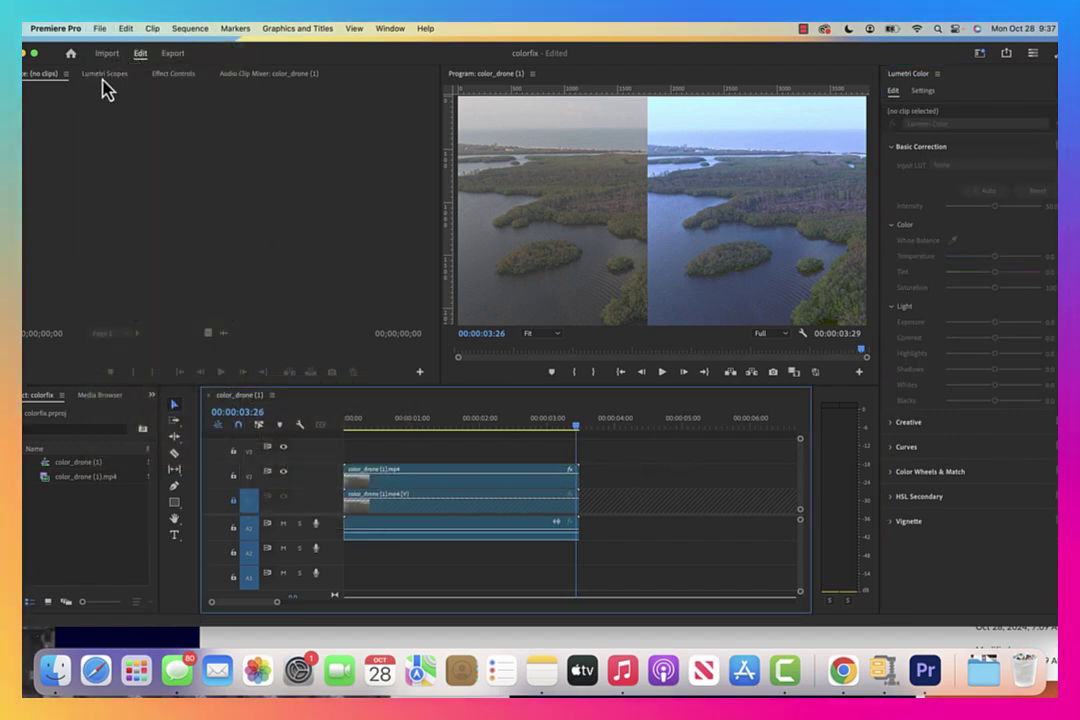
click(98, 30)
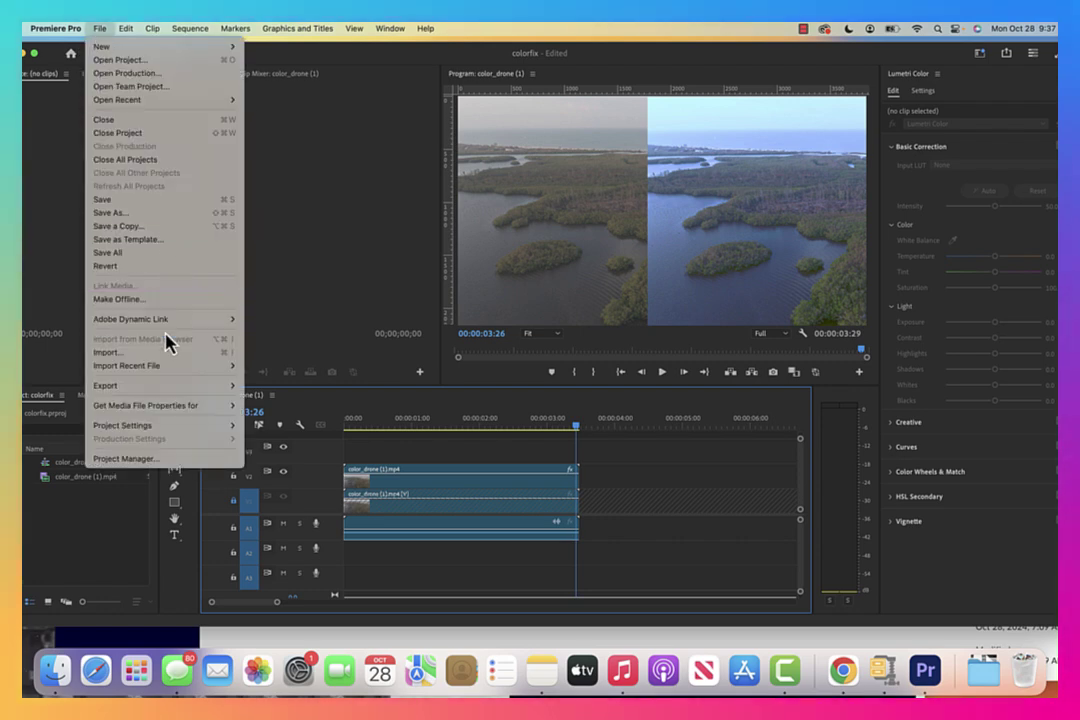
mouse_move(175, 386)
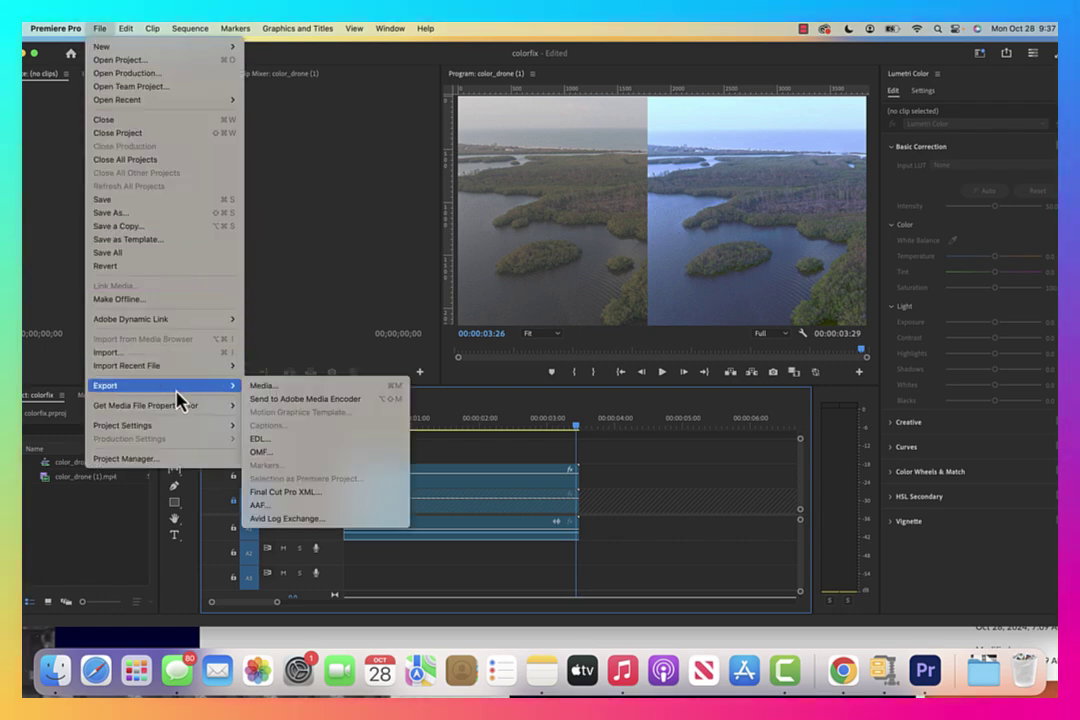
click(265, 387)
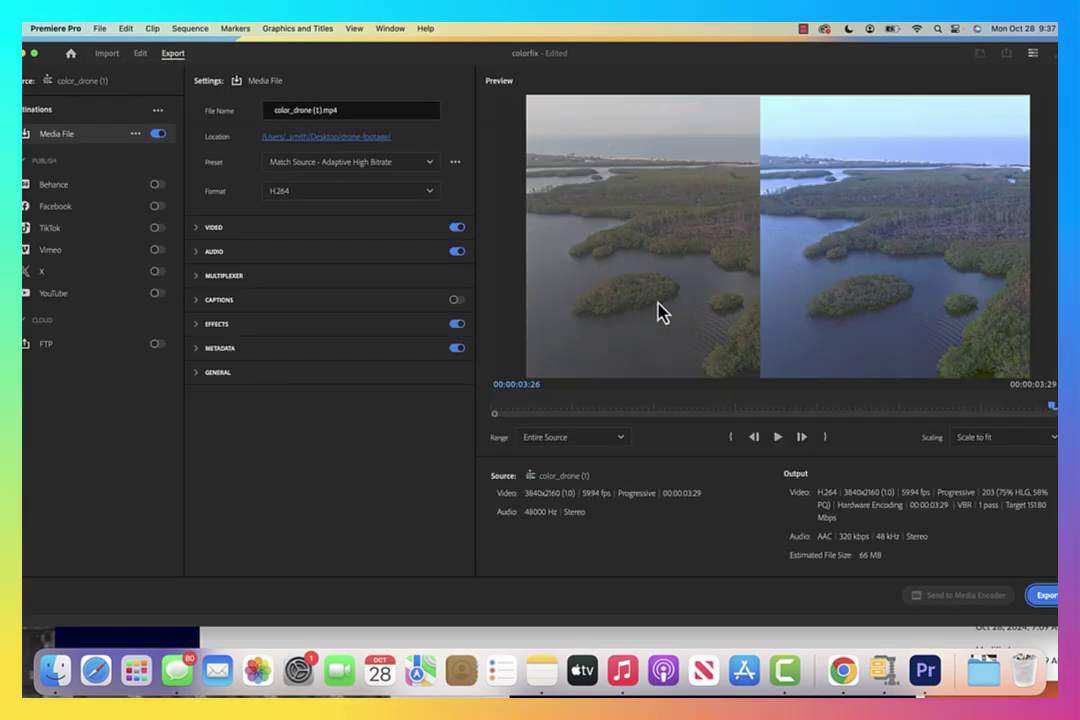
Name the export fixedbeforeaftermp4.mp4 and set its save location to the drone-footage folder on the Desktop.
click(324, 110)
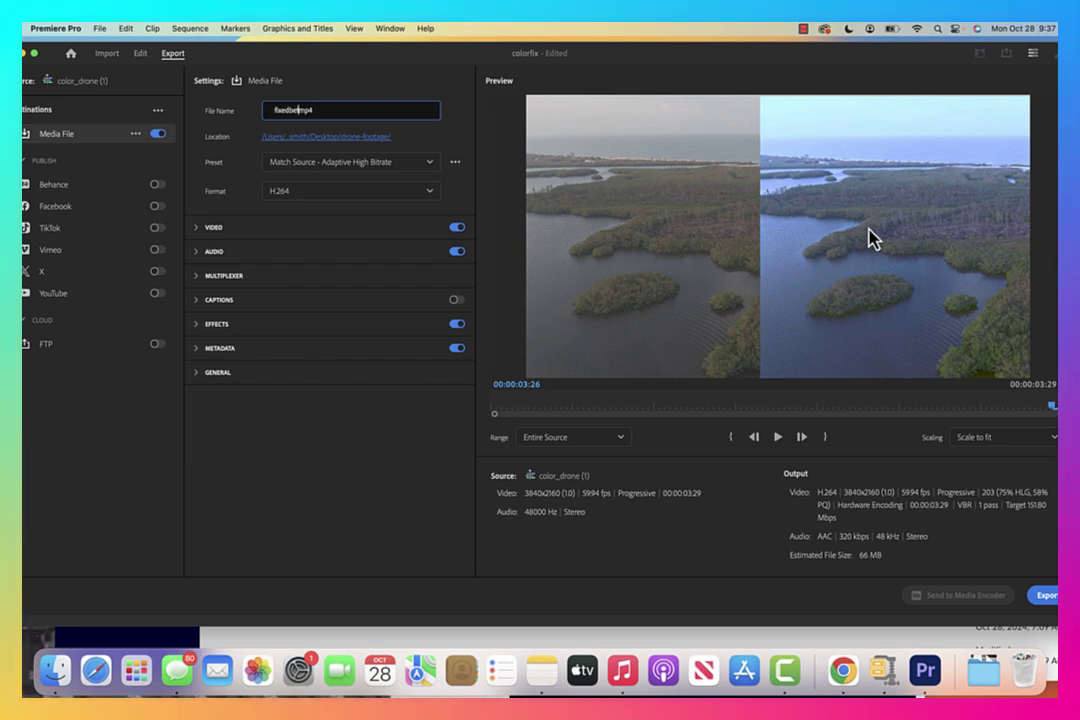
text(fixedbeforeaft)
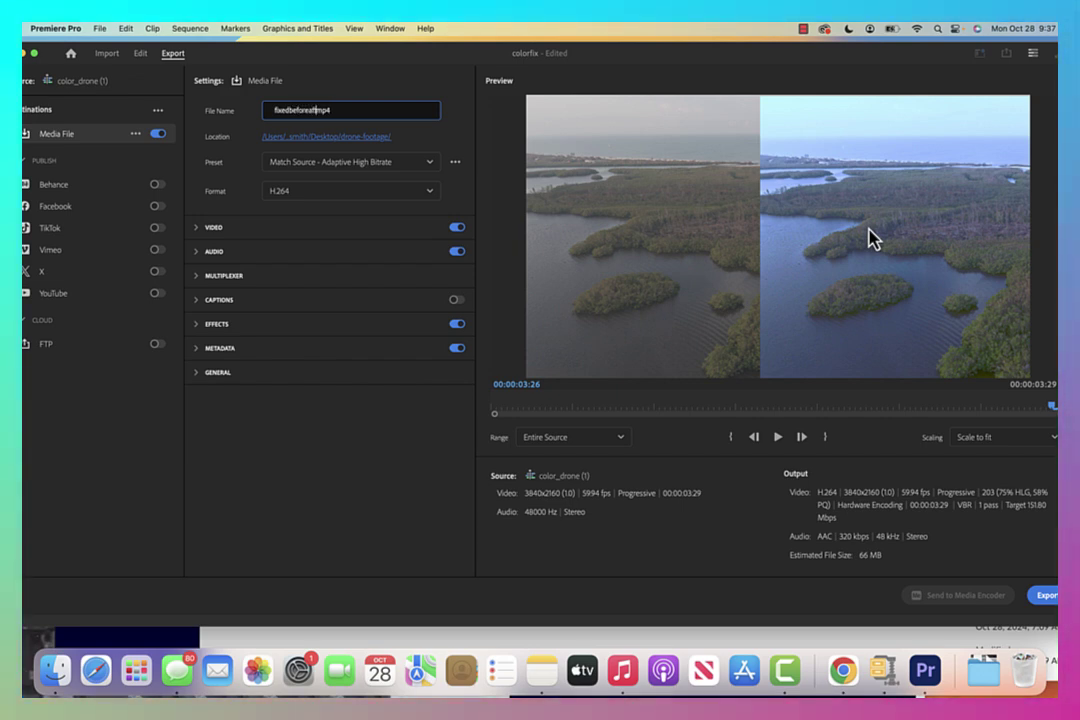
text(er)
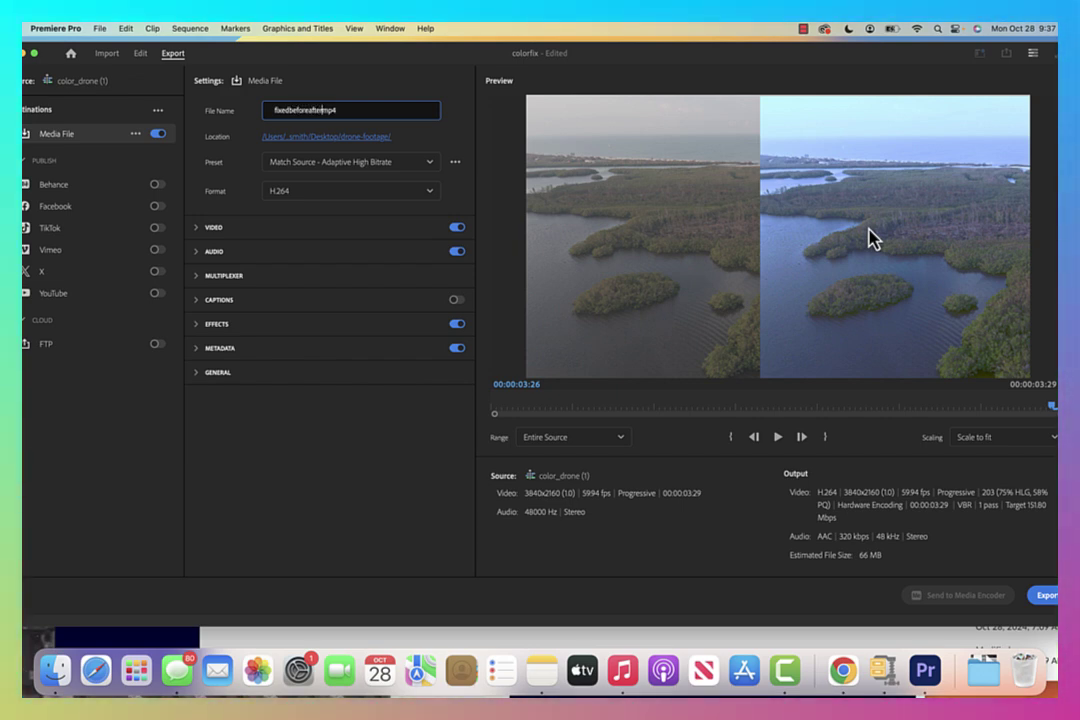
click(378, 142)
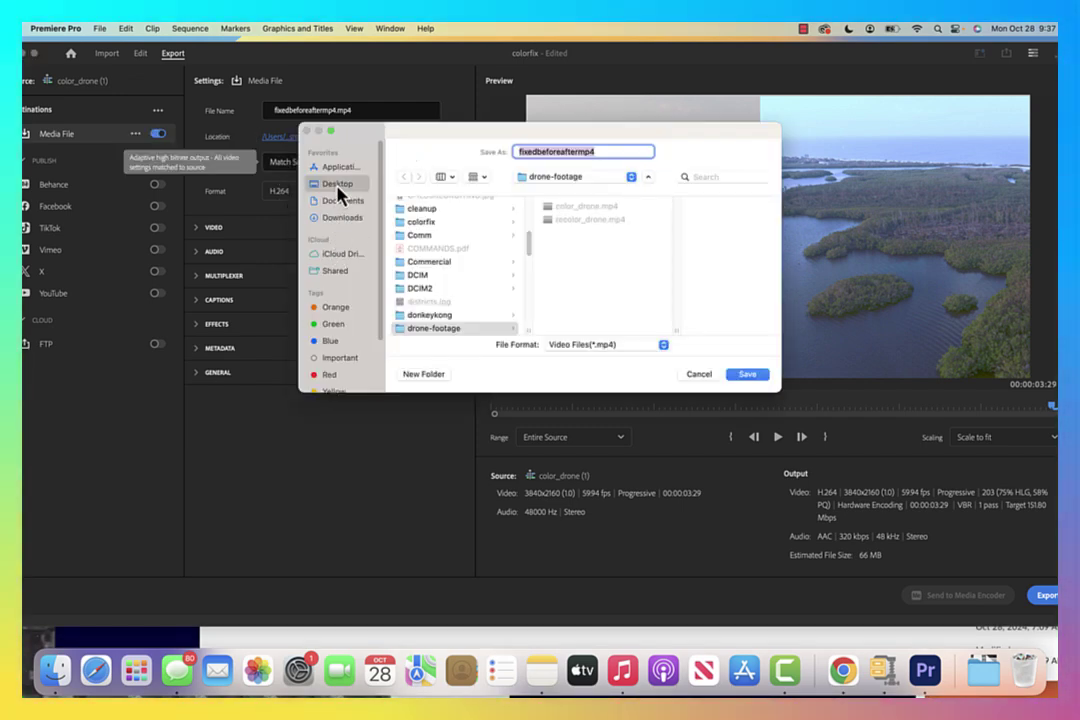
click(748, 376)
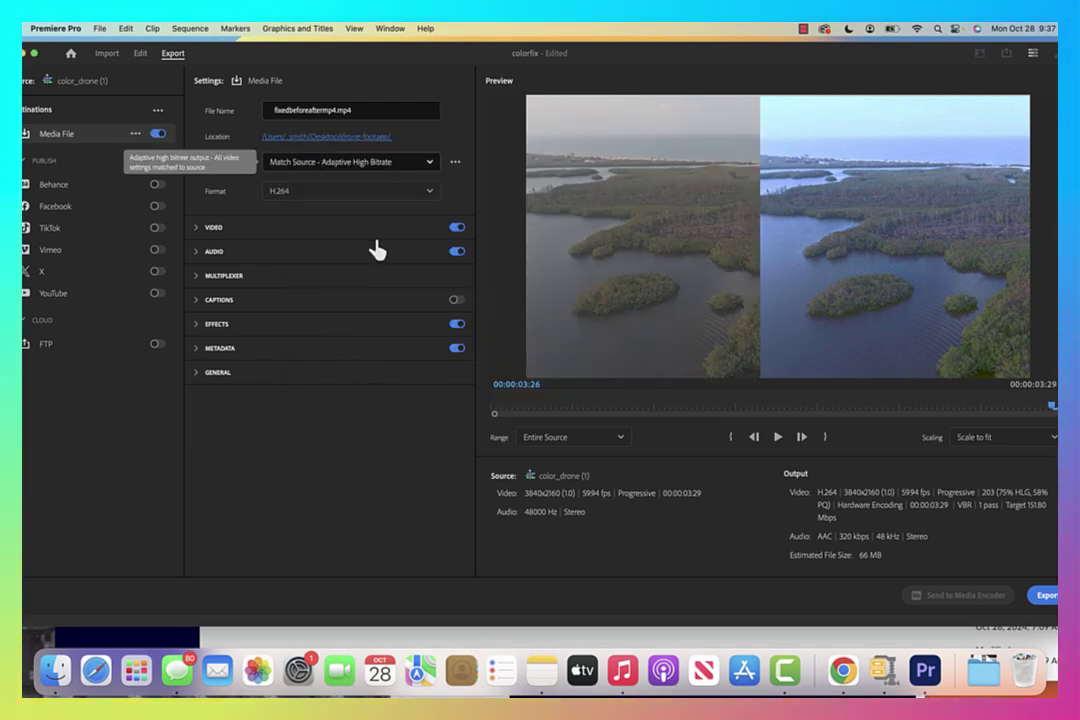
Choose Entire Source as the range and export the sequence as H.264 with the Match Source - Adaptive High Bitrate preset.
click(559, 440)
click(575, 462)
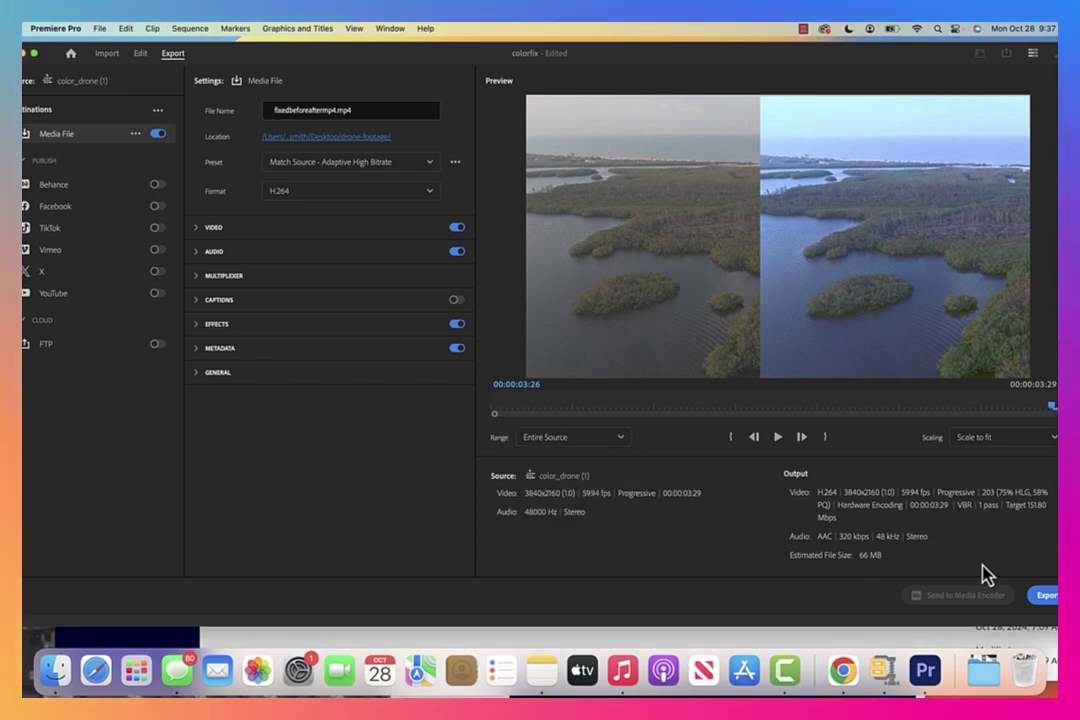
click(1043, 594)
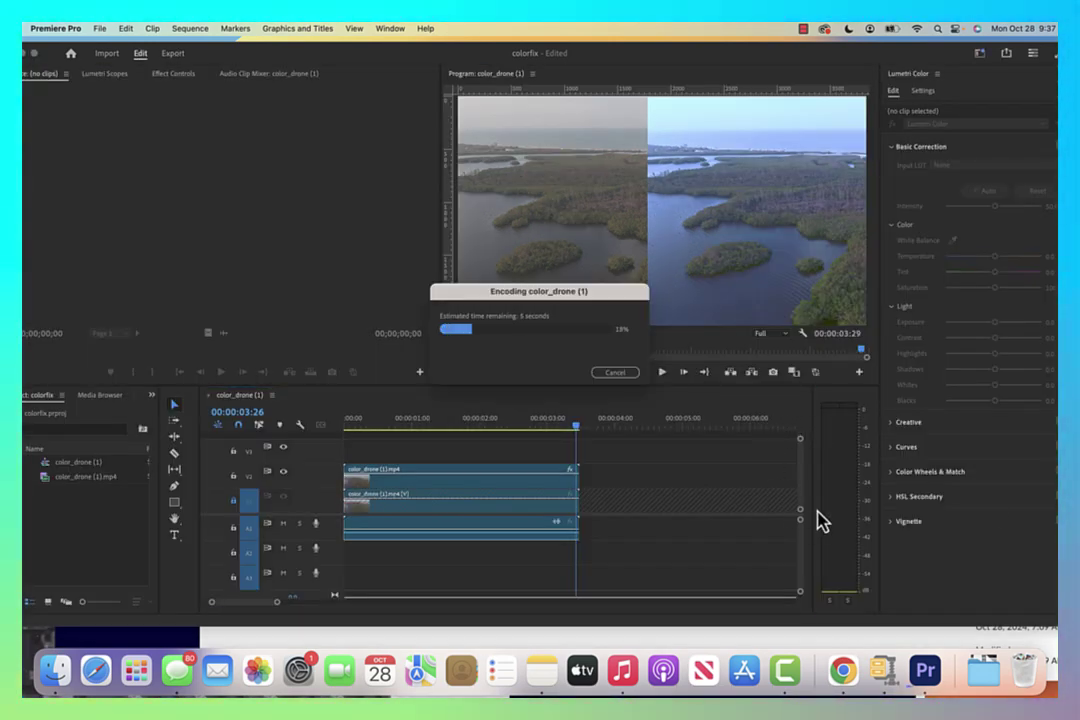